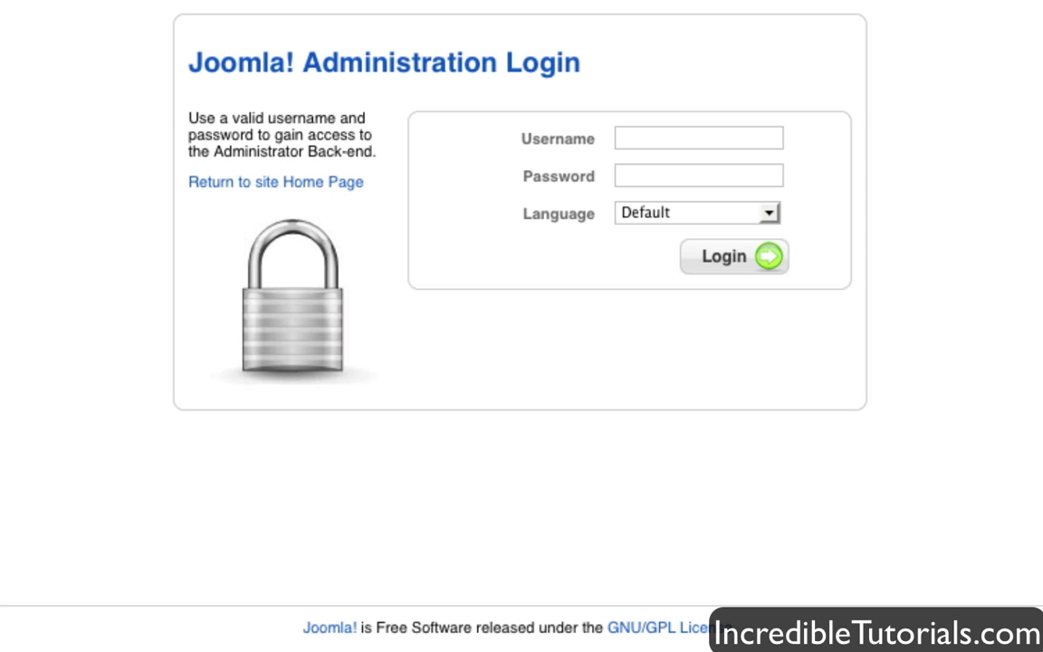
- Log in to the Joomla administrator back-end with the admin username and its password
click(724, 137)
text(admin)
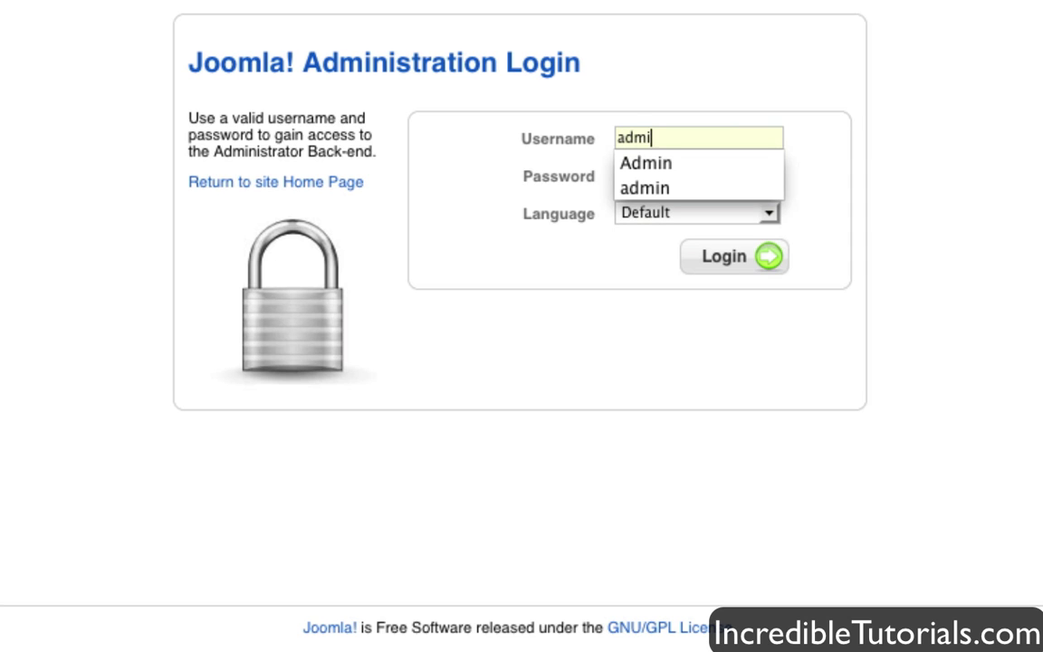
key(Tab)
text(*********)
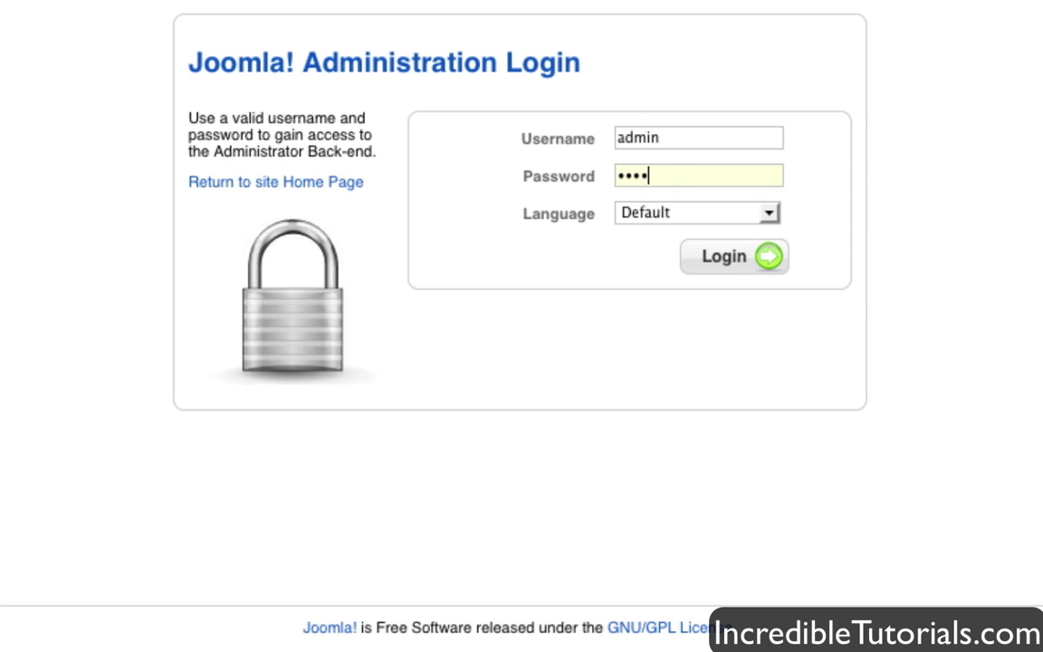
text(*********)
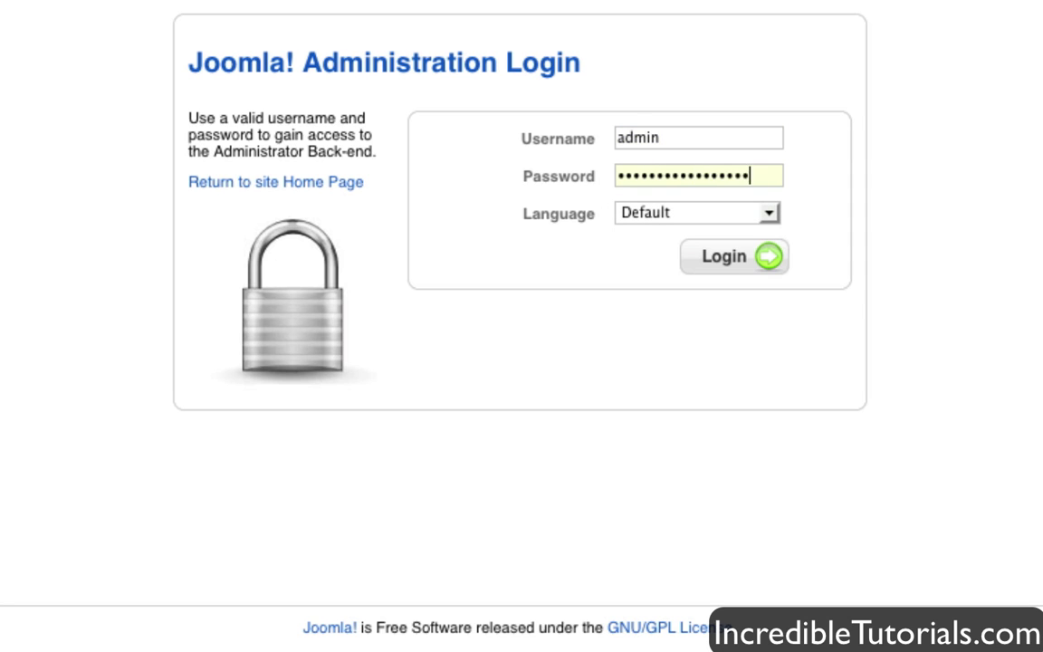
key(Return)
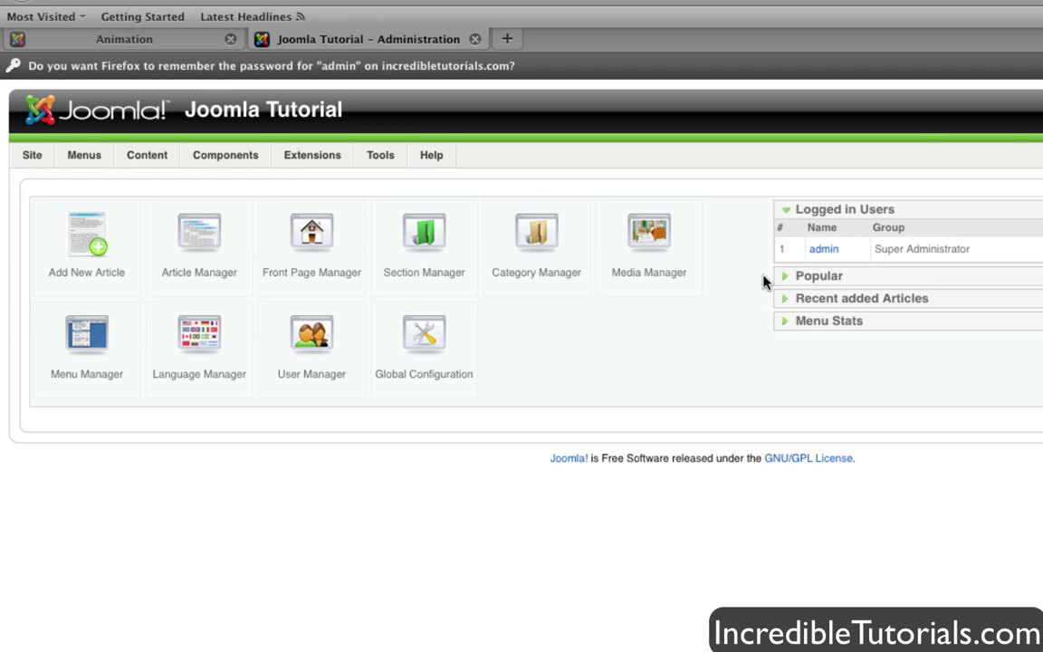
- Dismiss the save-password bar and go to Components > Contacts > Categories
click(1039, 65)
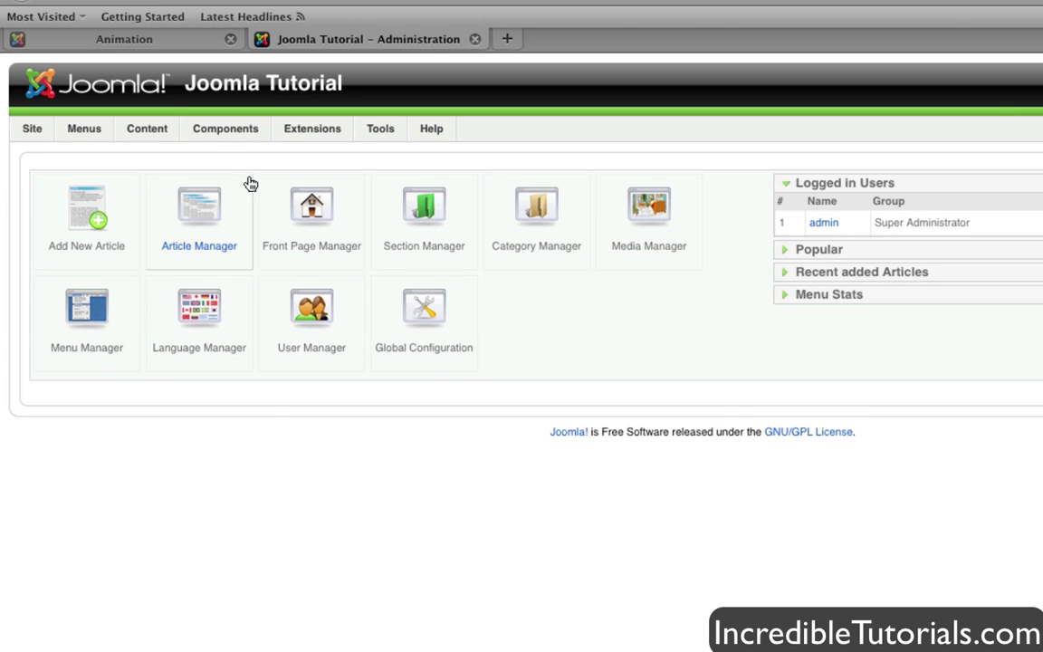
mouse_move(254, 129)
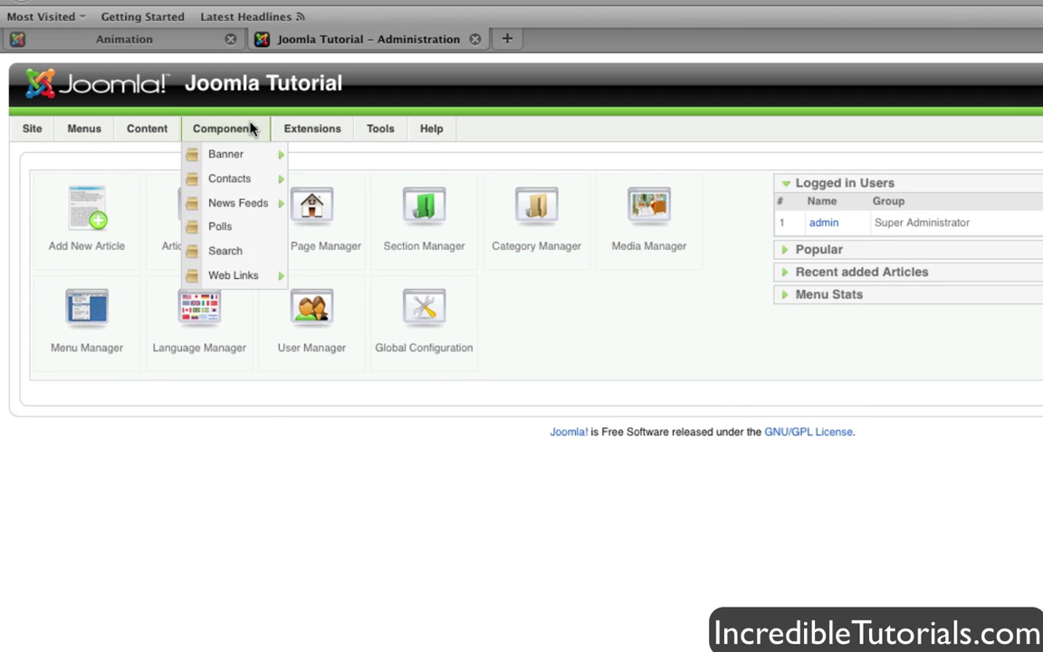
mouse_move(246, 180)
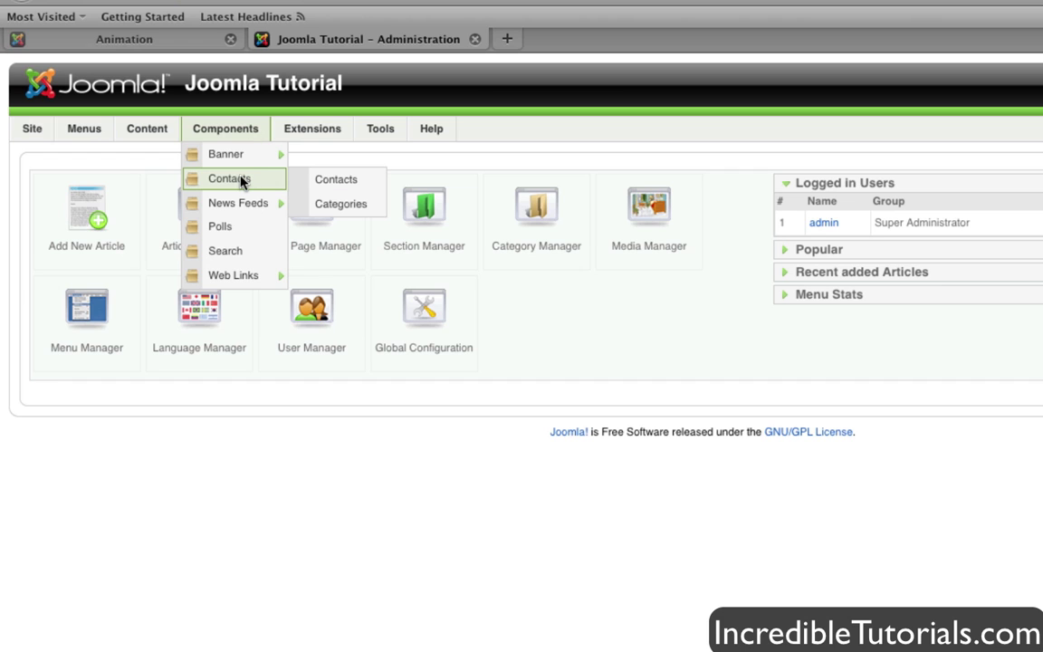
click(352, 206)
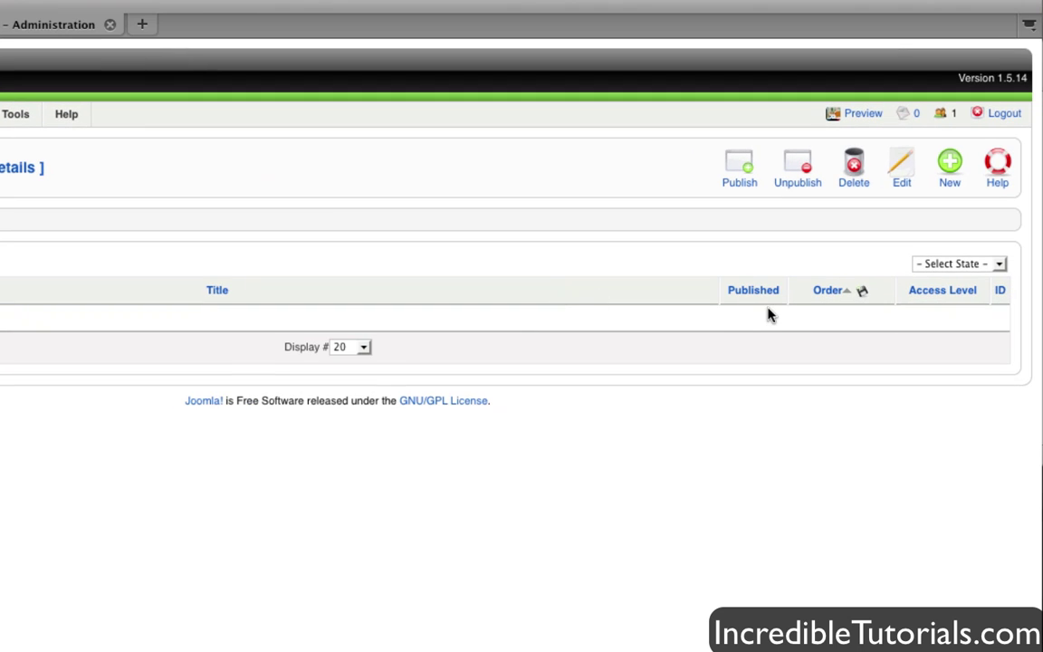
- Create and save a new contact category titled 'Staff'
click(950, 183)
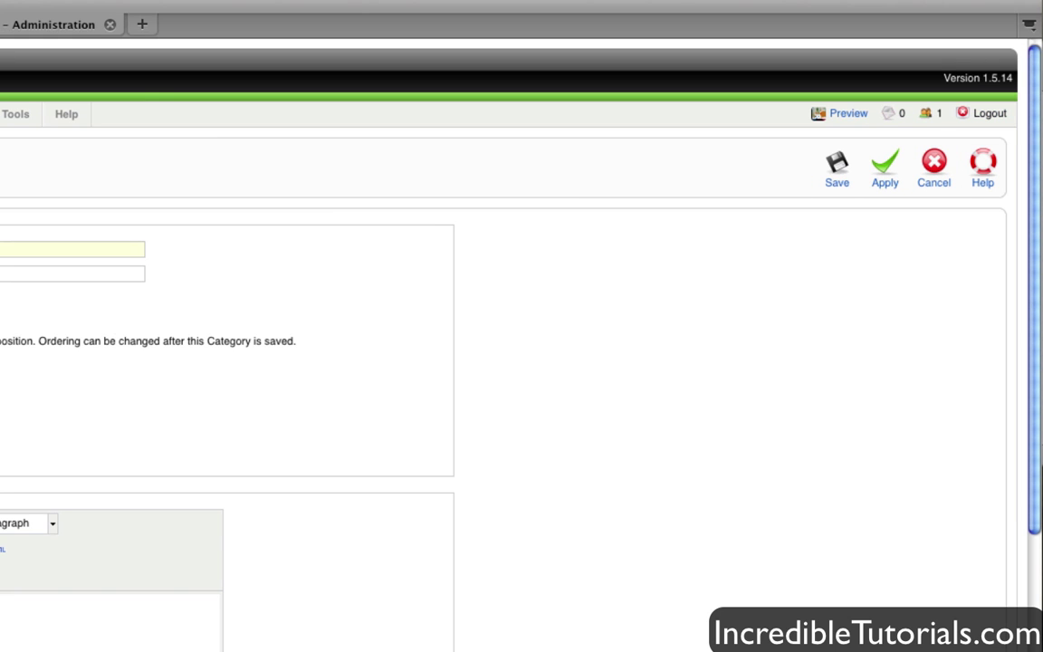
text(Staff)
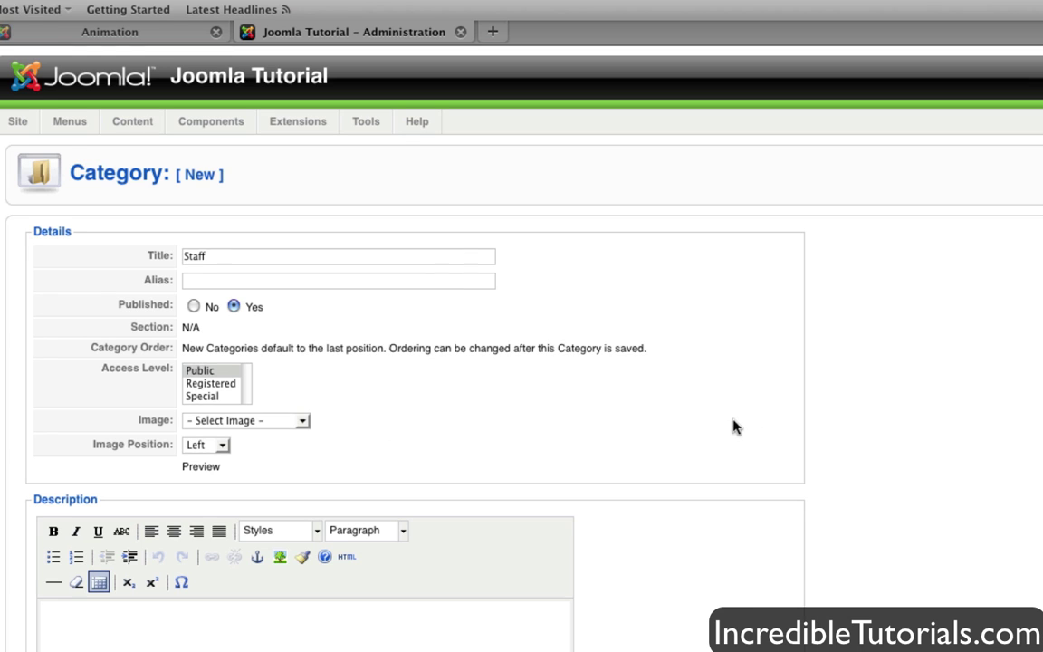
click(837, 174)
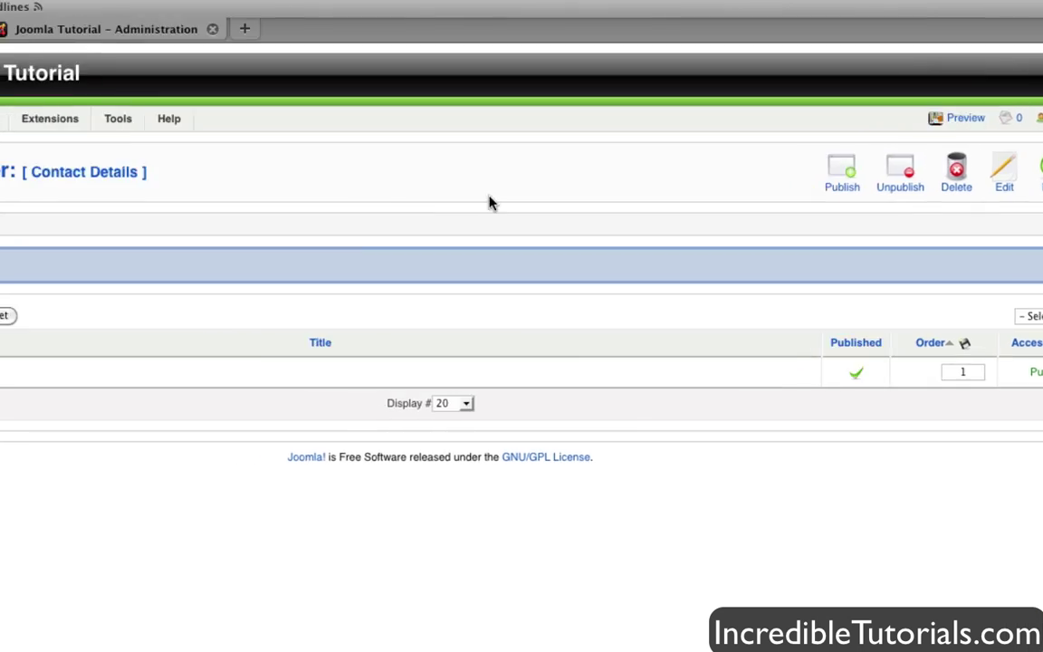
- Go to Components > Contacts > Contacts and start a new contact
mouse_move(197, 119)
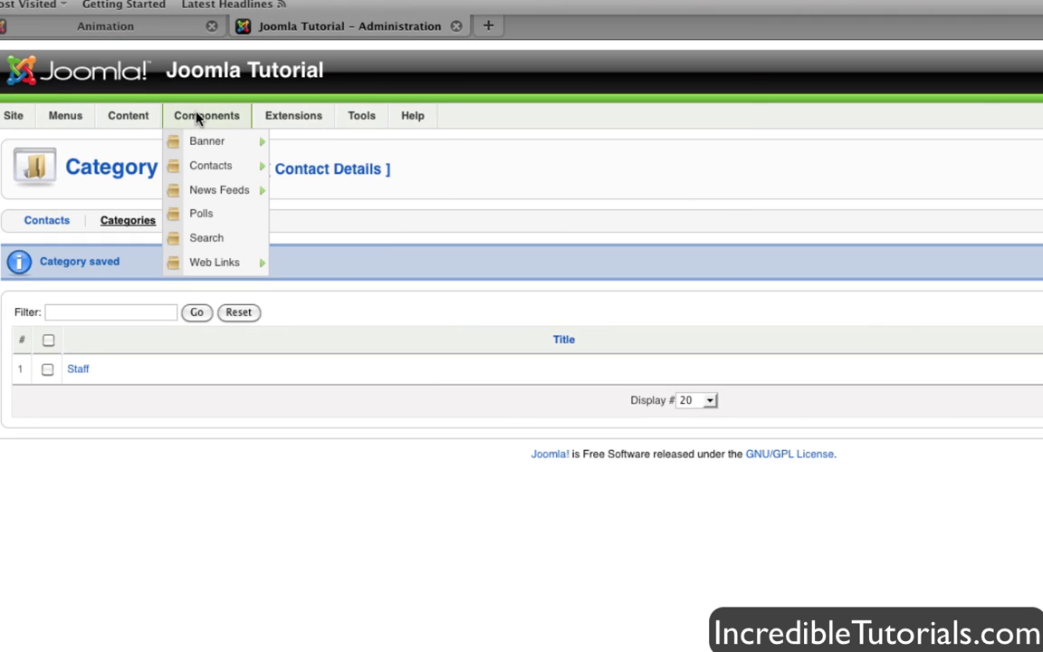
mouse_move(203, 165)
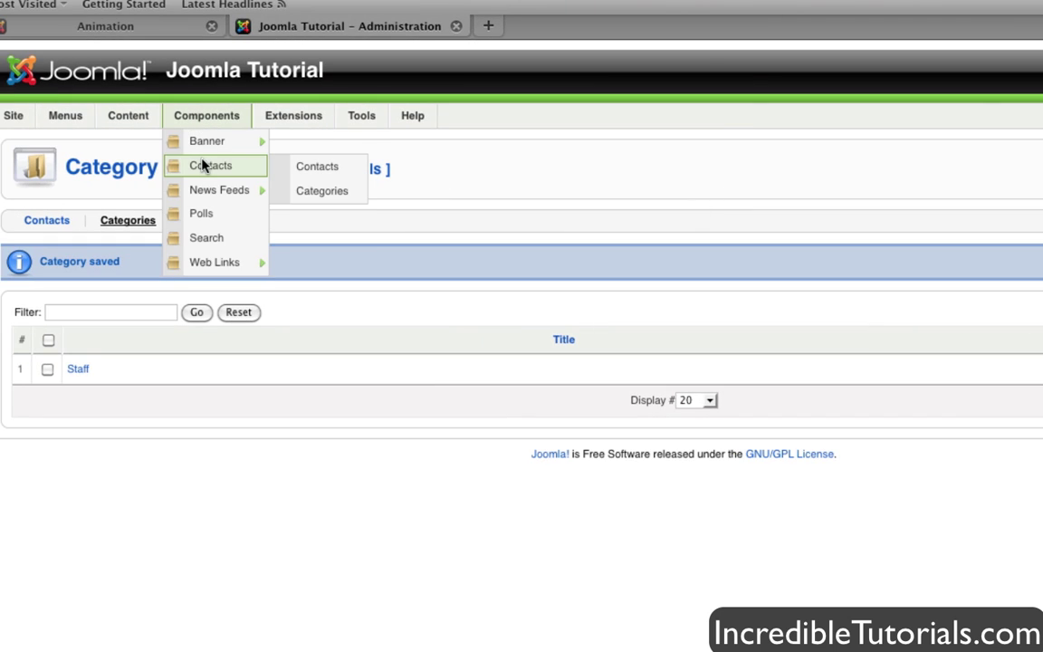
click(340, 170)
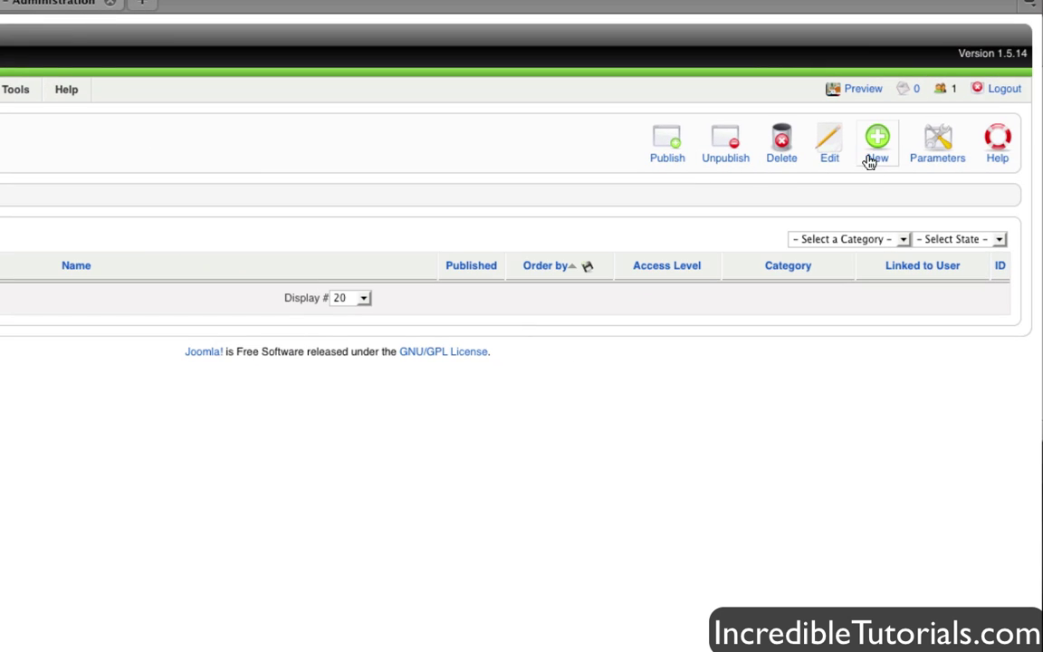
click(877, 156)
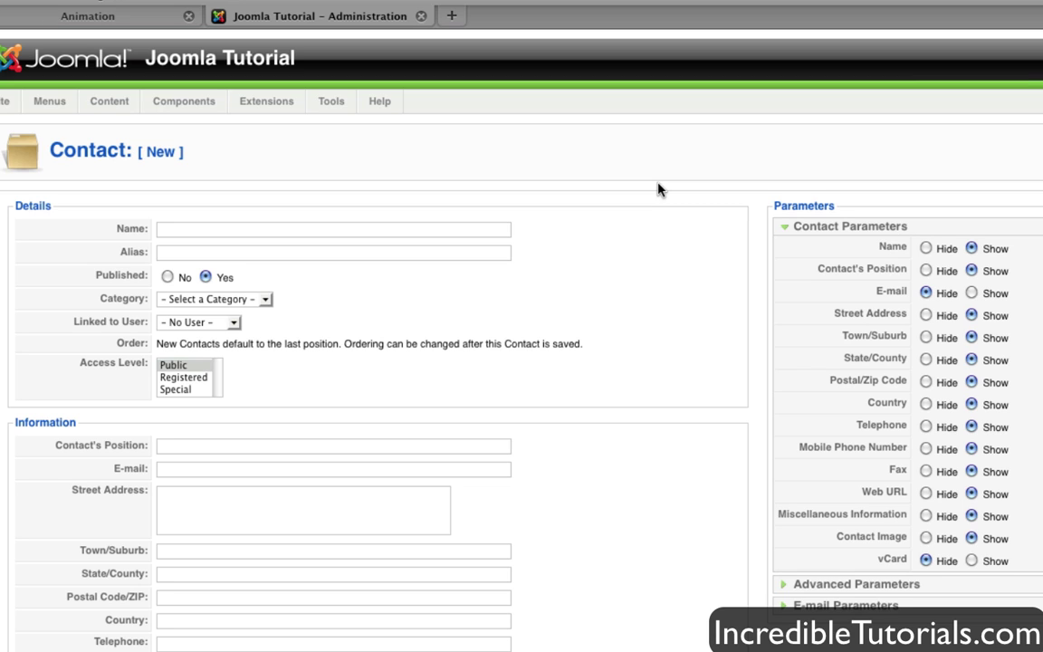
- Enter the contact's first name in the Name field
click(211, 231)
text(Chad)
click(428, 161)
- Choose Staff as the contact's category and Administrator as its linked user
scroll(703, 236, down, 1)
scroll(703, 237, down, 1)
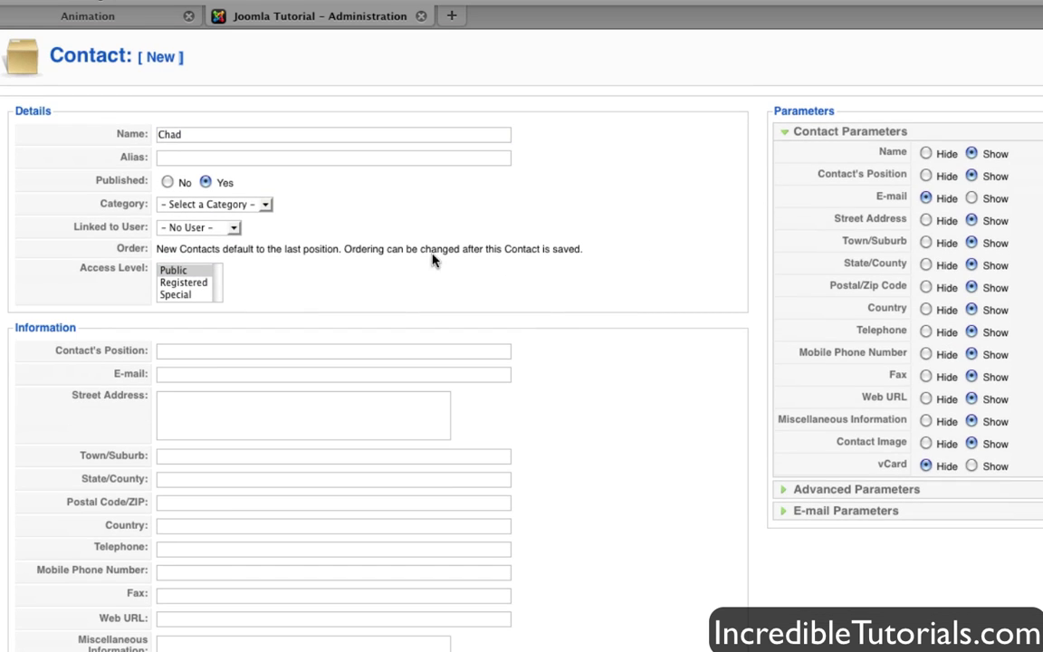
scroll(349, 237, down, 1)
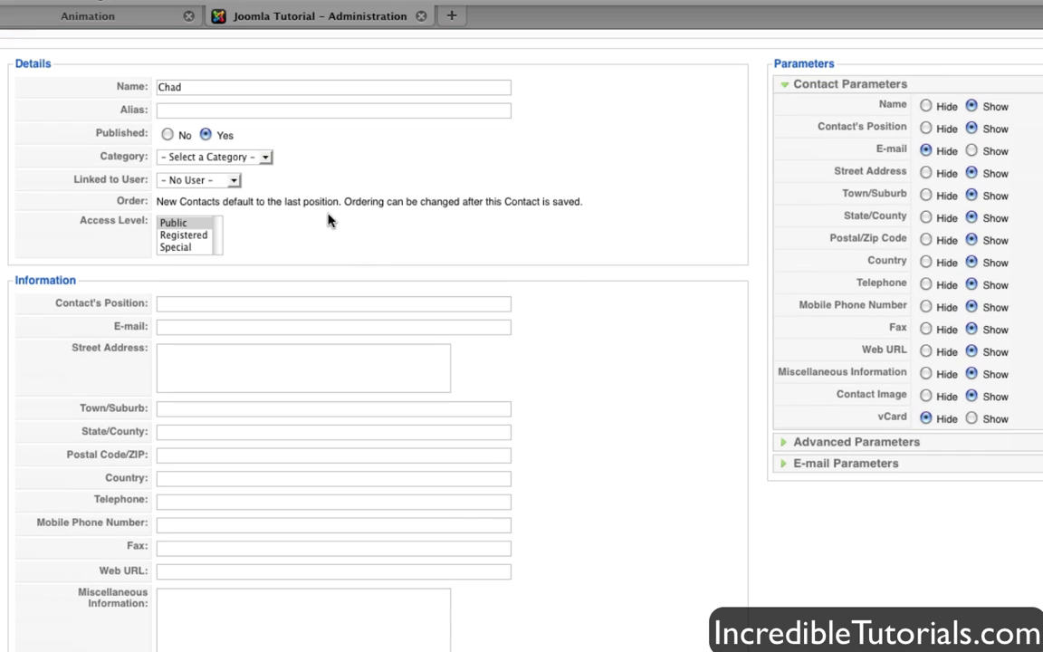
click(251, 162)
click(220, 185)
click(201, 180)
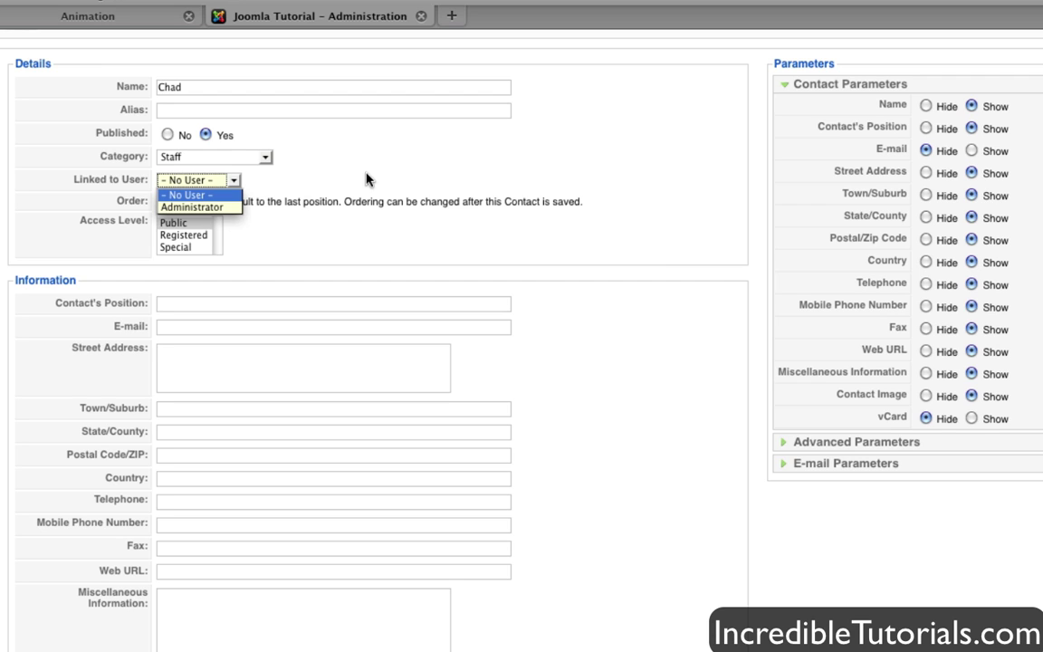
click(210, 209)
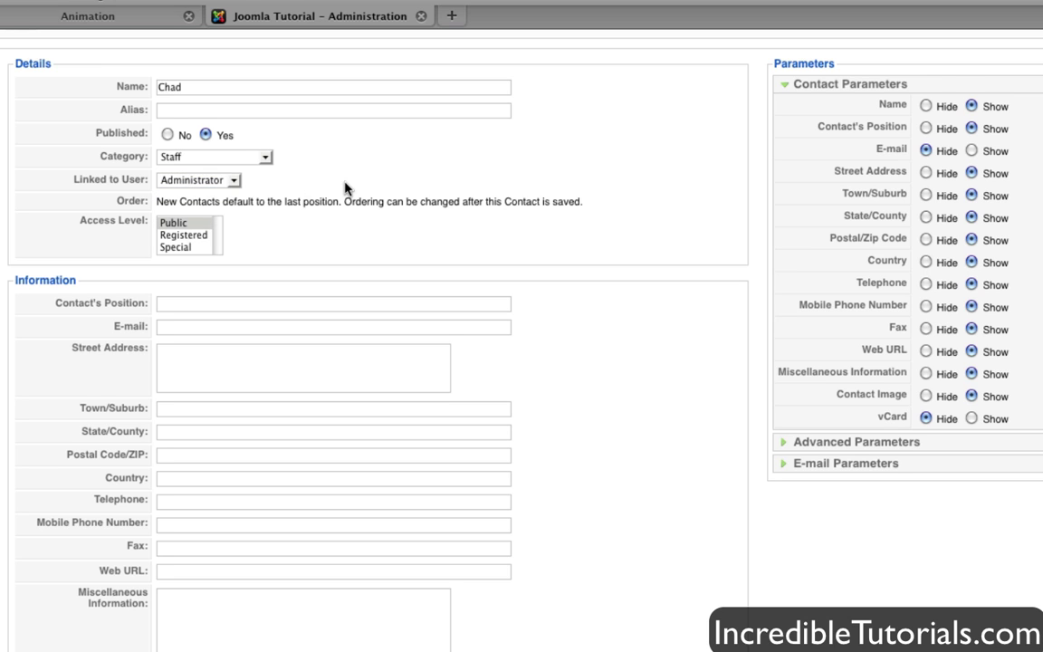
- Set the Fax and Mobile Phone Number contact parameters to Hide
scroll(345, 187, down, 3)
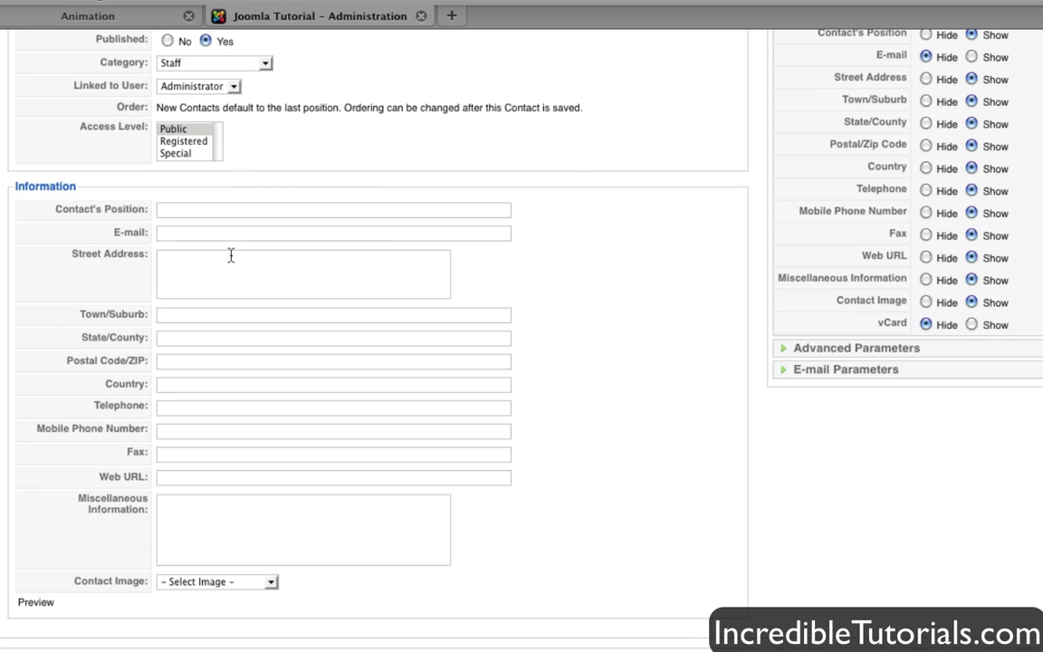
scroll(231, 255, up, 1)
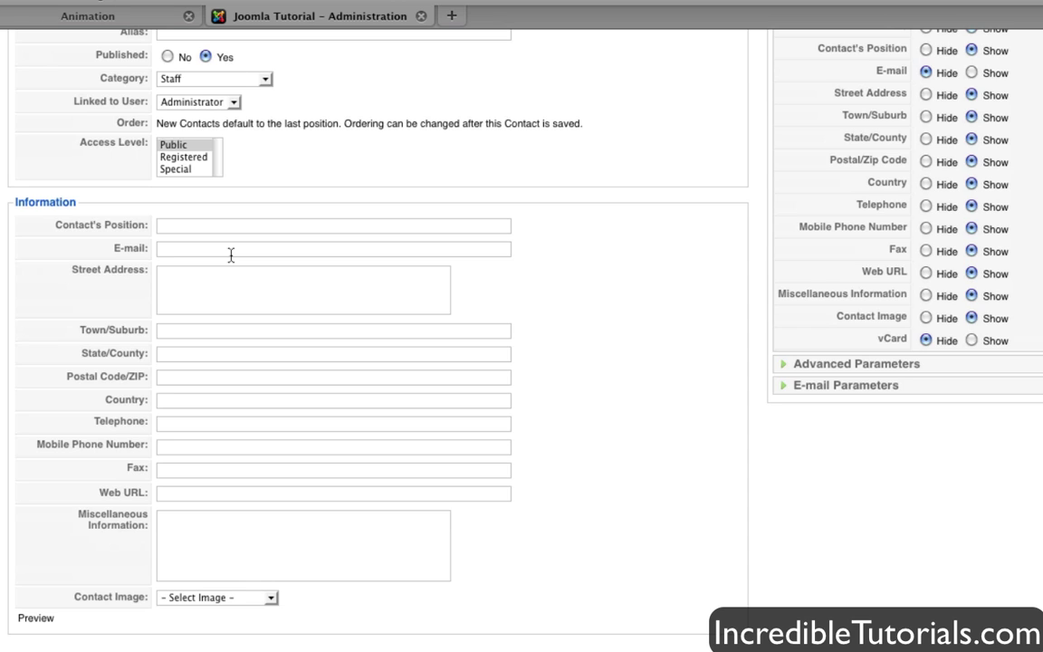
click(228, 225)
click(184, 468)
click(180, 447)
scroll(228, 439, up, 3)
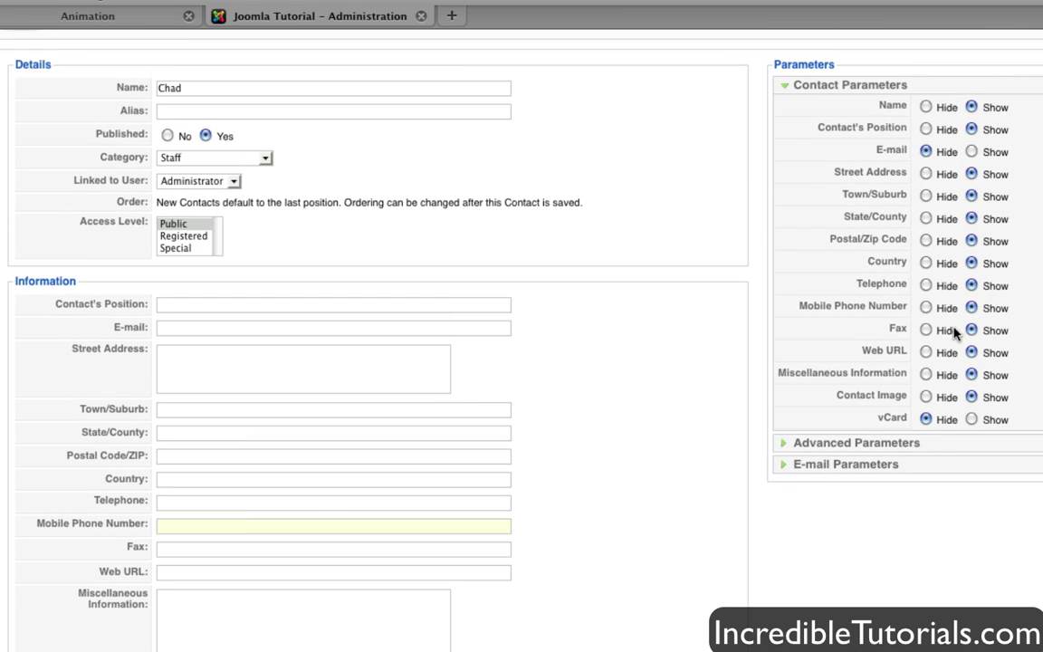
click(925, 331)
click(925, 308)
scroll(402, 471, down, 2)
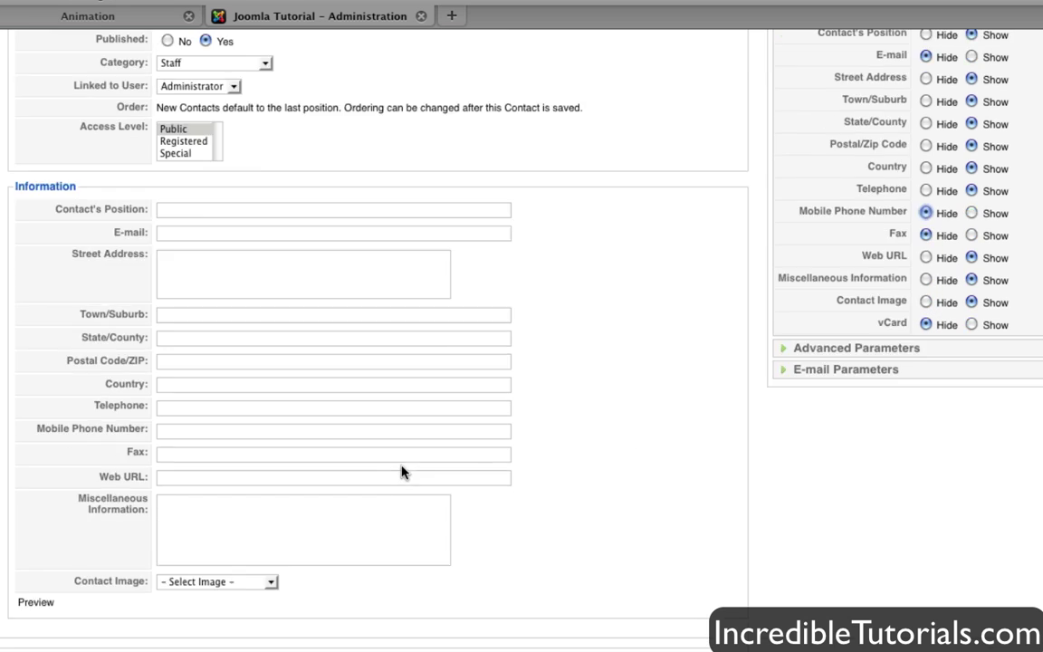
click(202, 216)
- Enter Webmaster as the Contact's Position and fill in the contact's e-mail address
text(Webmaster)
click(300, 232)
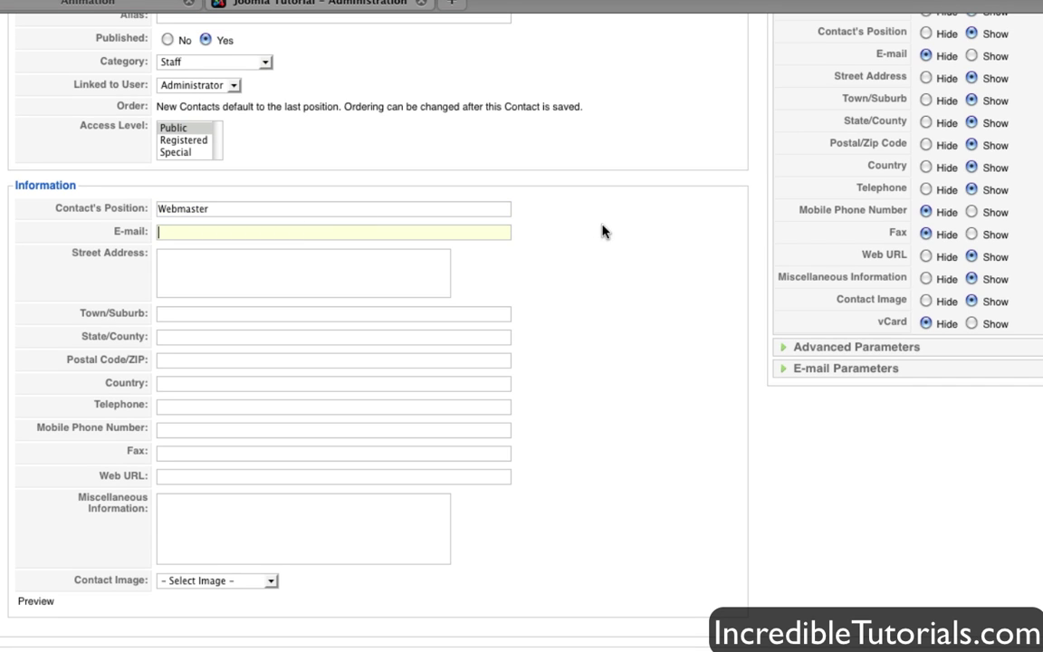
scroll(601, 230, up, 2)
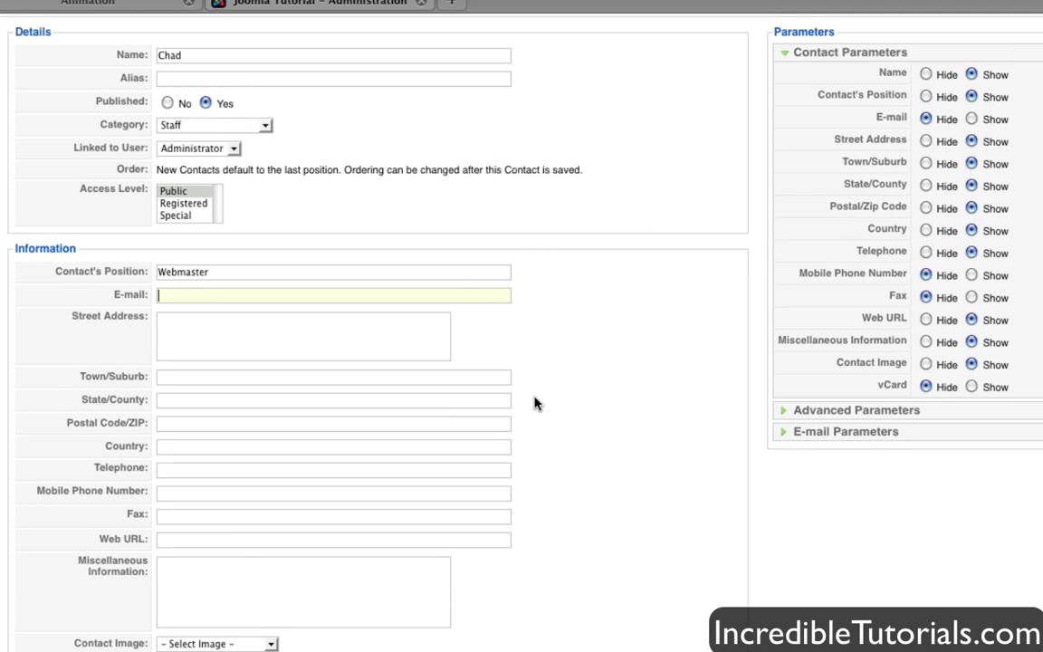
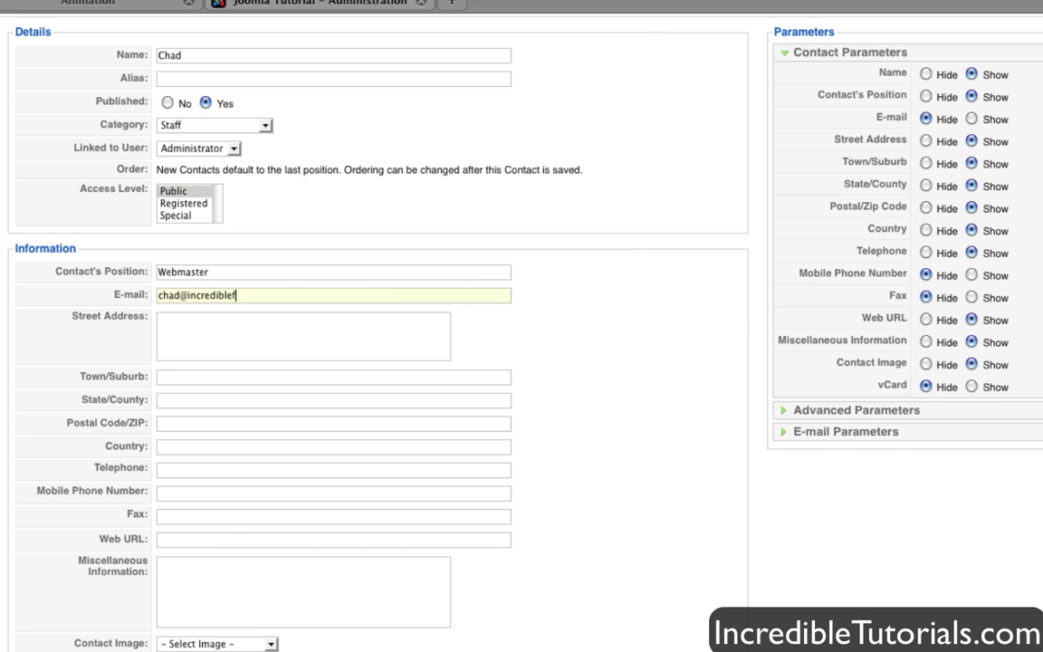
click(301, 345)
scroll(305, 346, down, 1)
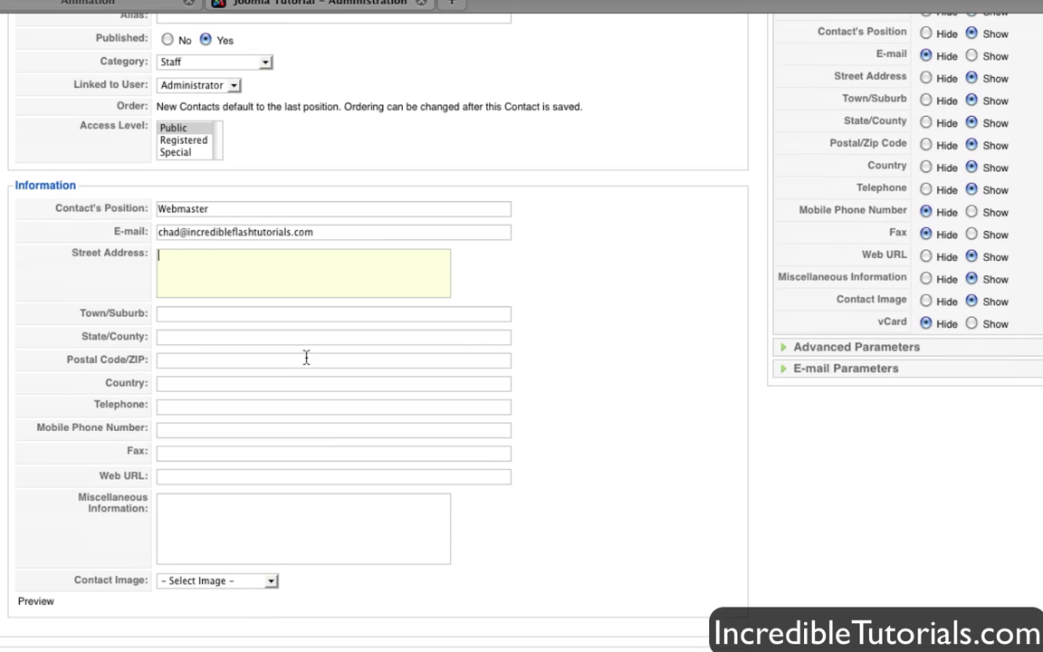
key(Tab)
key(Tab)
key(Tab)
key(Tab)
click(203, 480)
text(www.incredibletutpo)
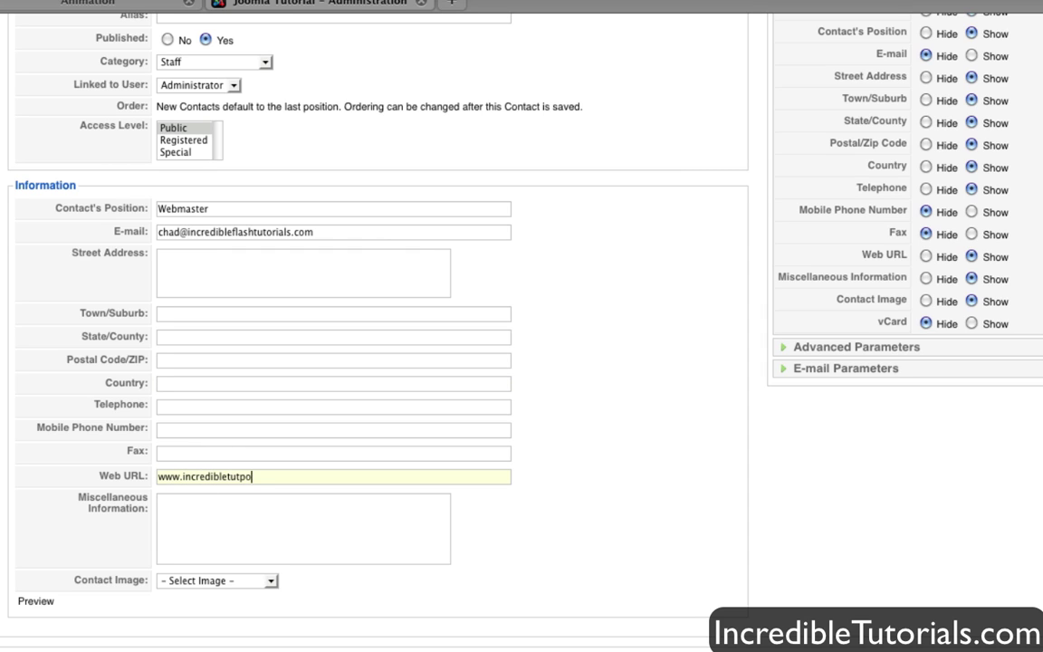
key(BackSpace)
key(BackSpace)
text(orials.com)
scroll(185, 438, down, 1)
- Expand the Contact Image dropdown to browse the available image files
click(260, 505)
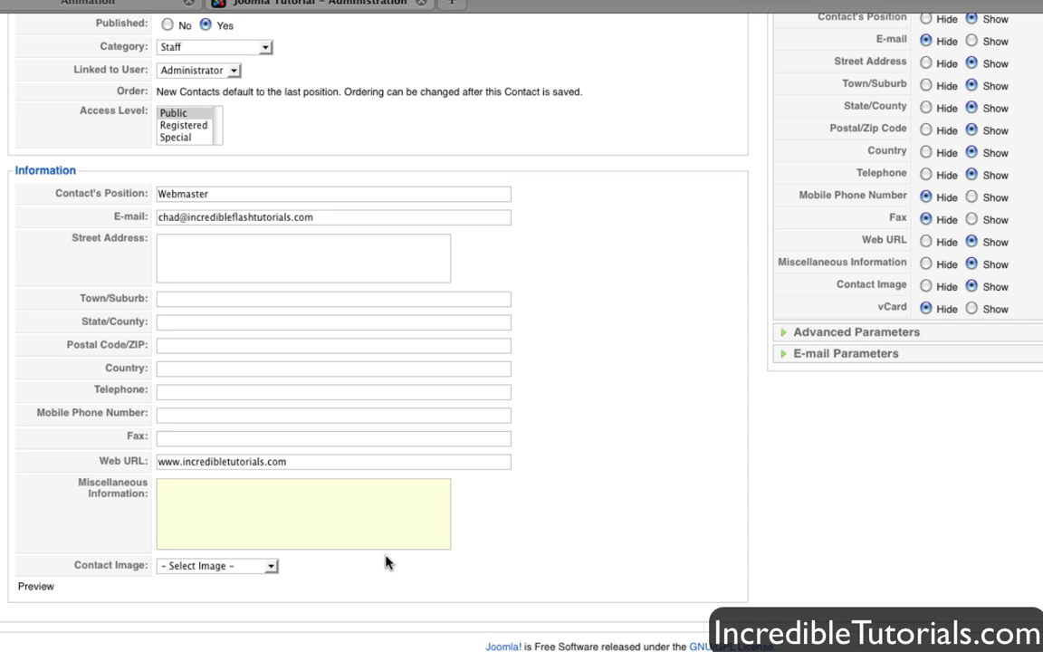
click(265, 568)
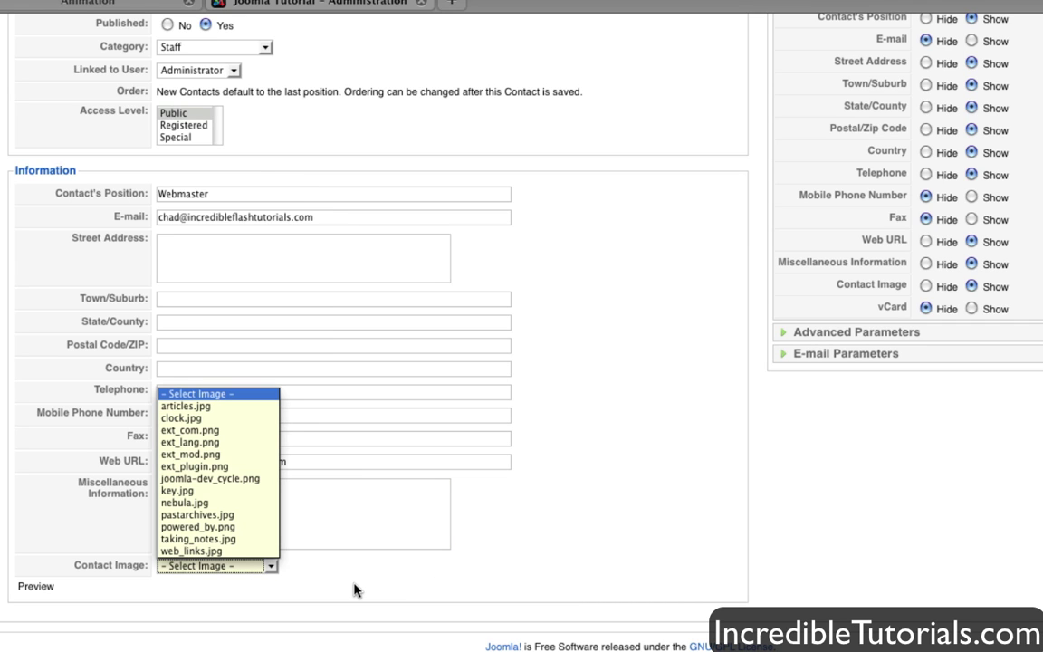
click(354, 590)
click(269, 567)
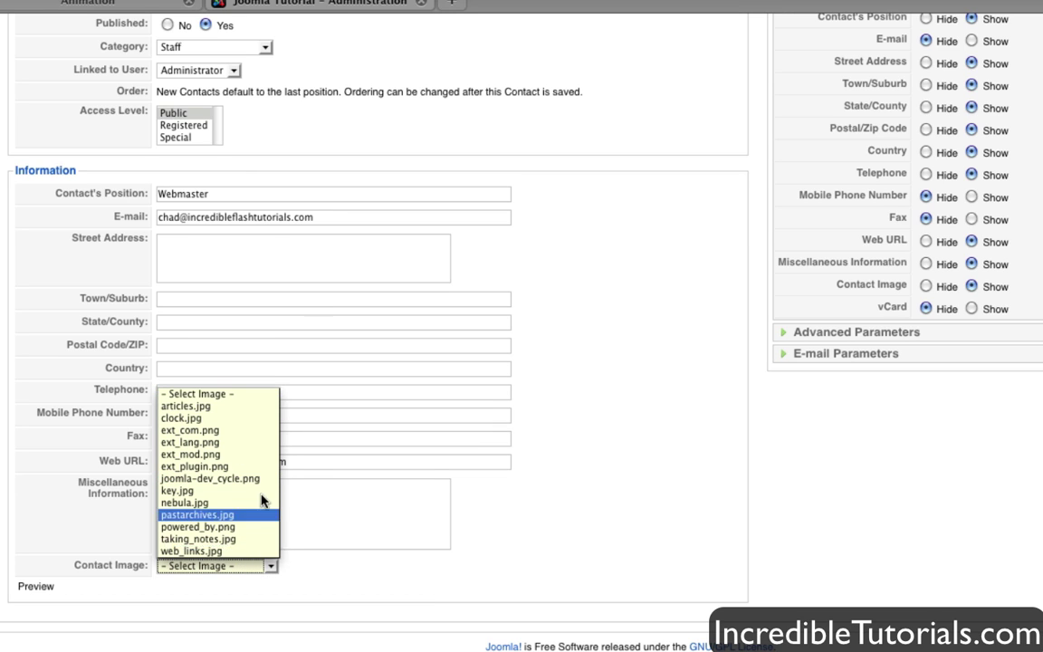
- Hide the street address, town/suburb, state/county, postal code and country on the contact page
click(487, 555)
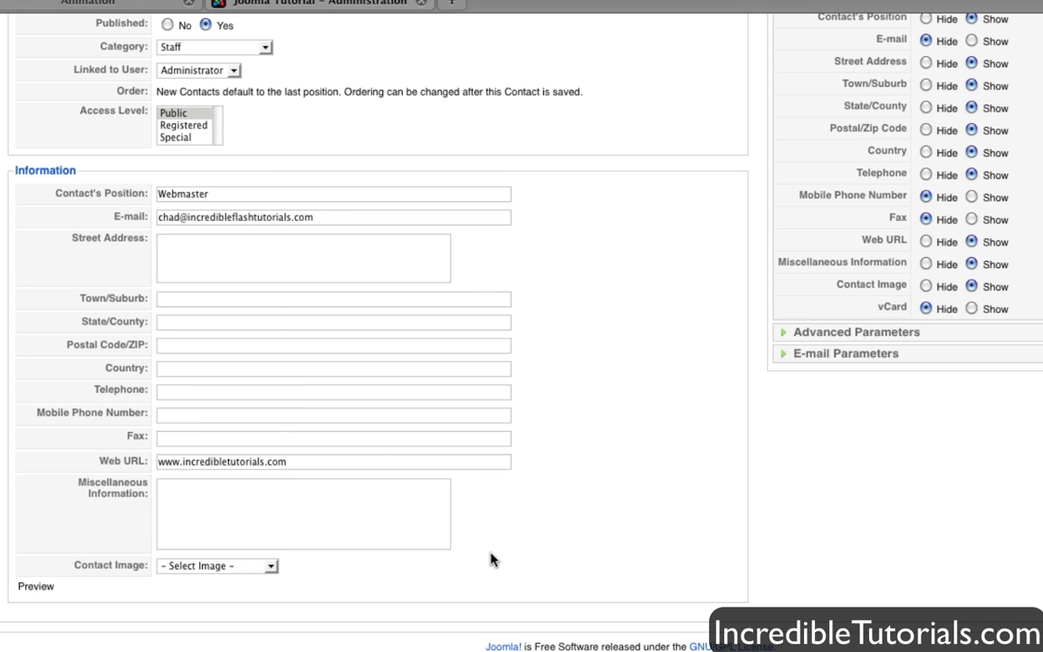
scroll(494, 543, up, 5)
scroll(493, 542, down, 2)
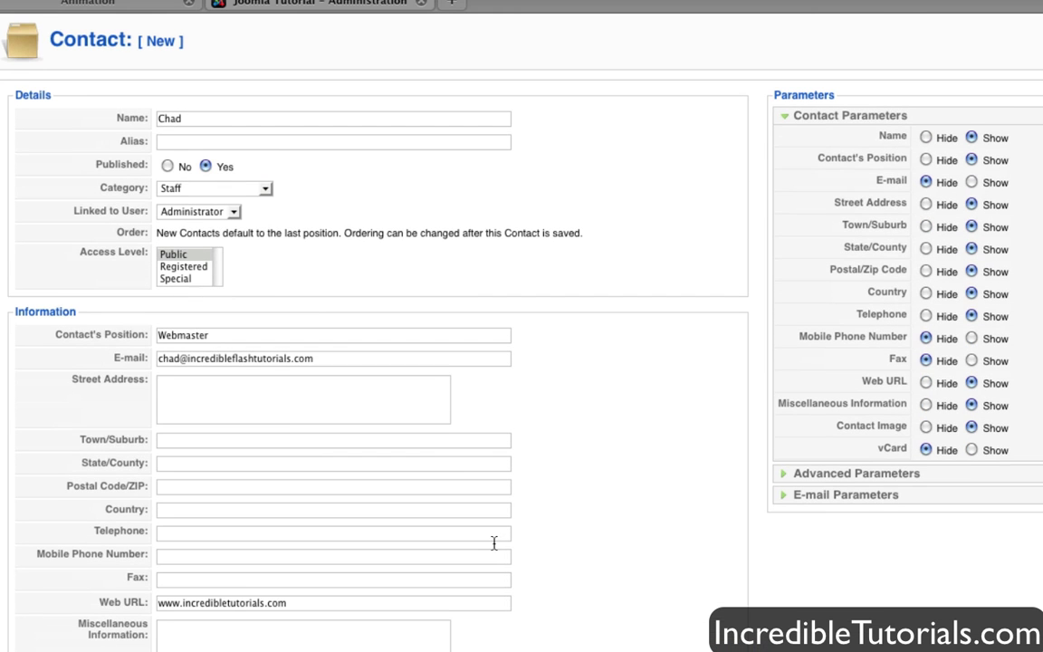
scroll(494, 543, down, 1)
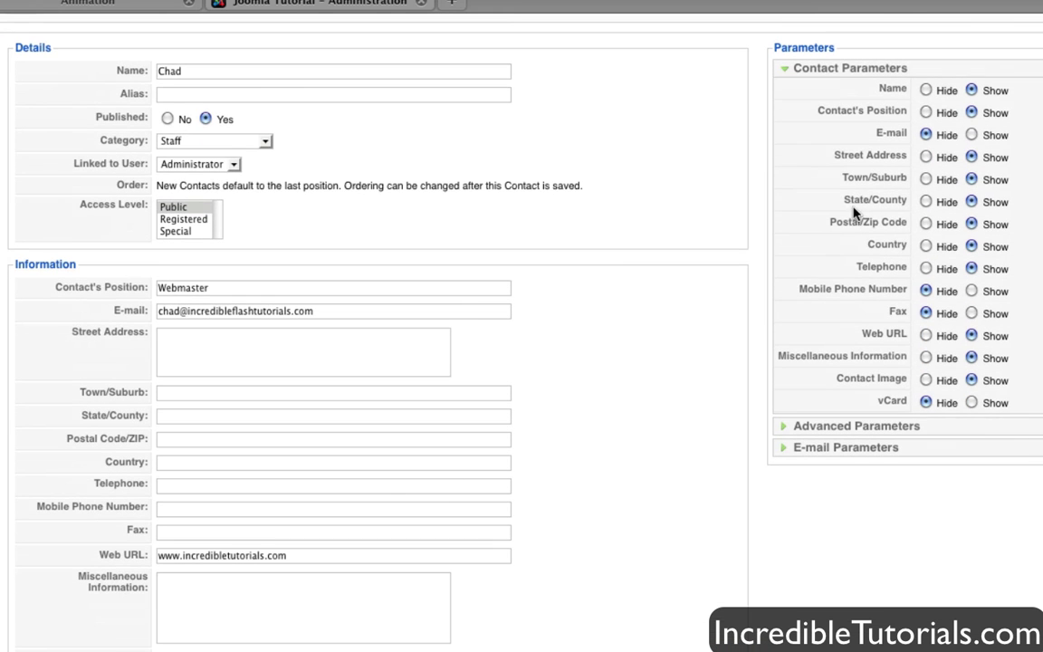
click(925, 157)
click(925, 179)
click(926, 202)
click(926, 224)
click(926, 246)
- Hide the telephone, miscellaneous information and contact image, then expand Advanced Parameters
click(925, 269)
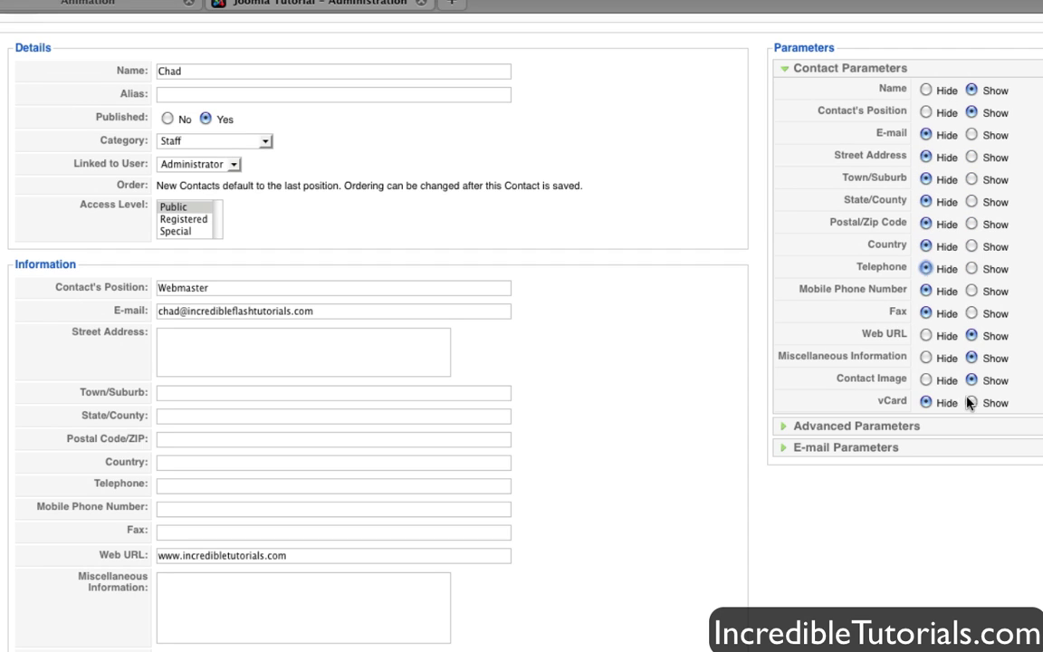
click(925, 357)
click(926, 381)
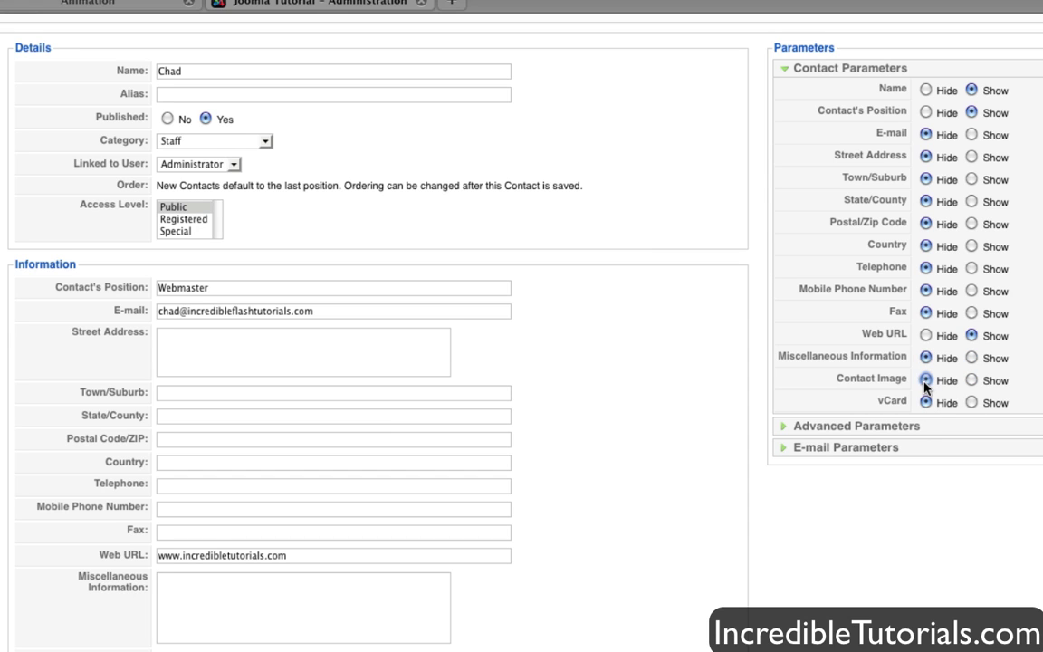
click(790, 427)
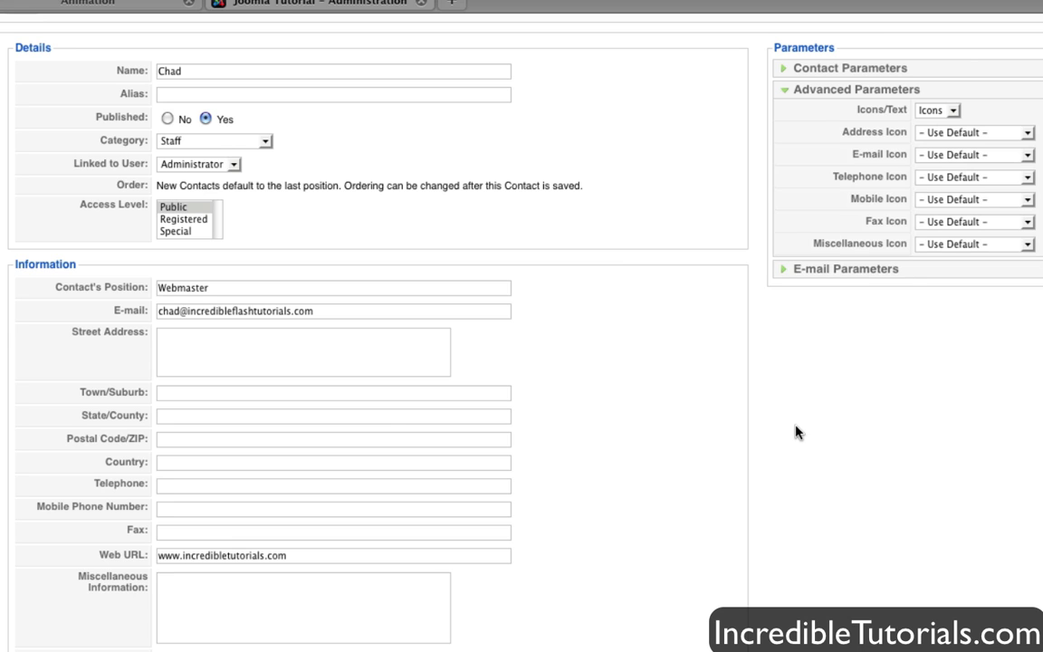
- Leave the Address Icon setting unchanged and expand the E-mail Parameters section
scroll(797, 433, up, 3)
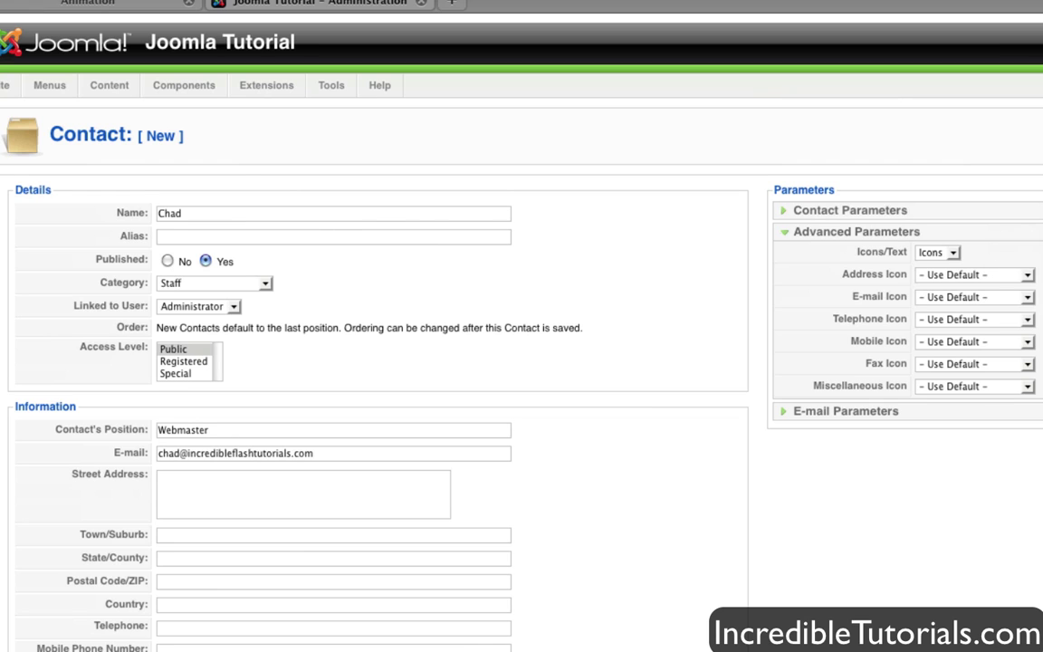
click(972, 274)
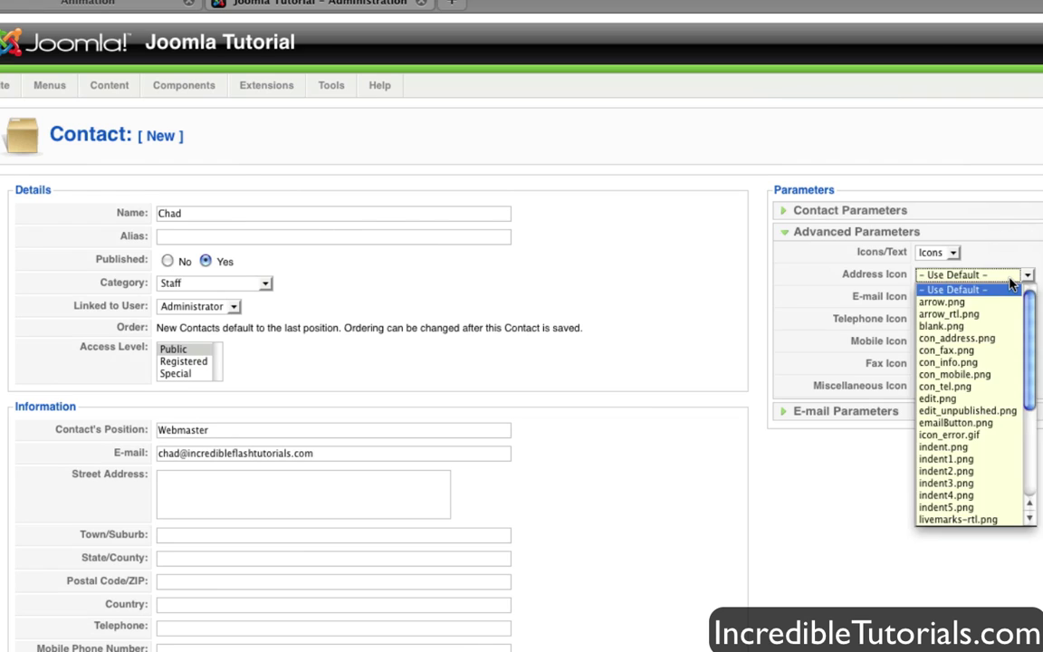
click(959, 288)
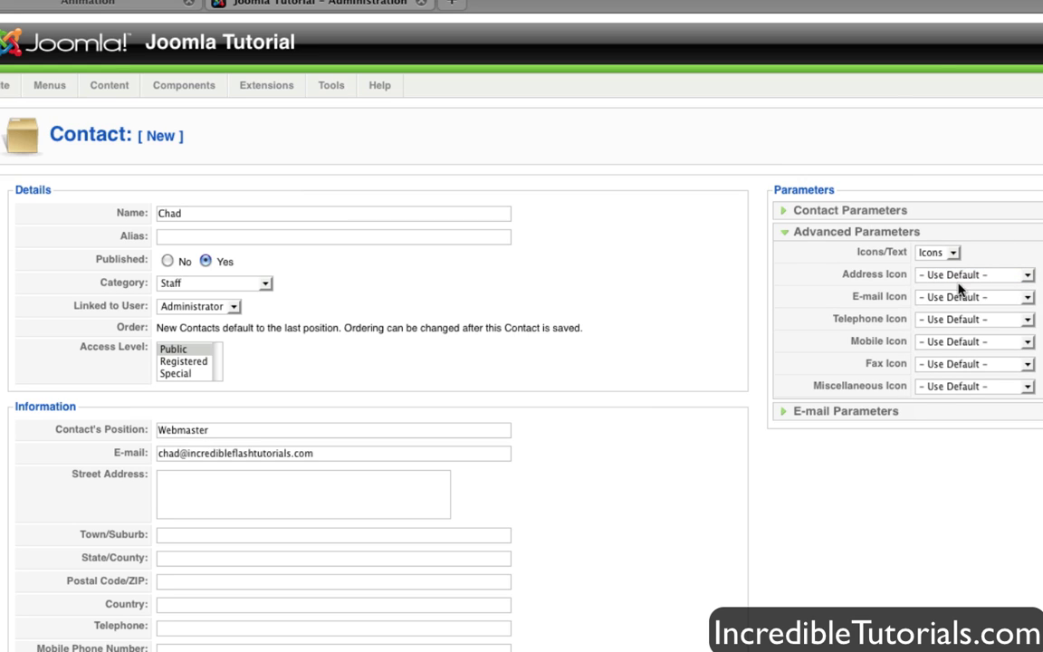
click(784, 412)
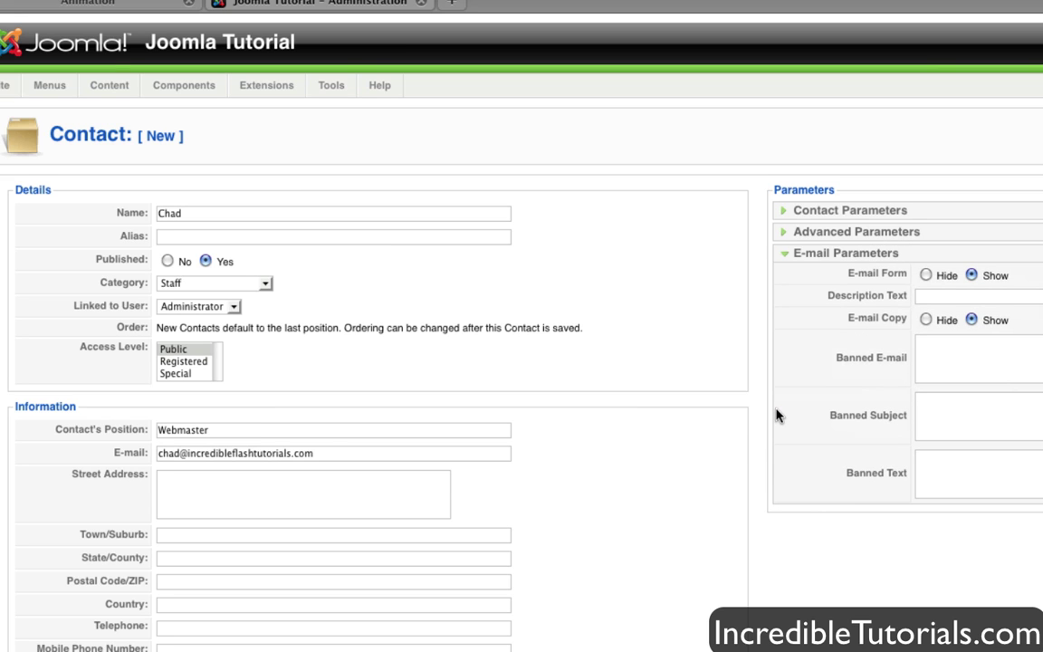
scroll(778, 416, down, 2)
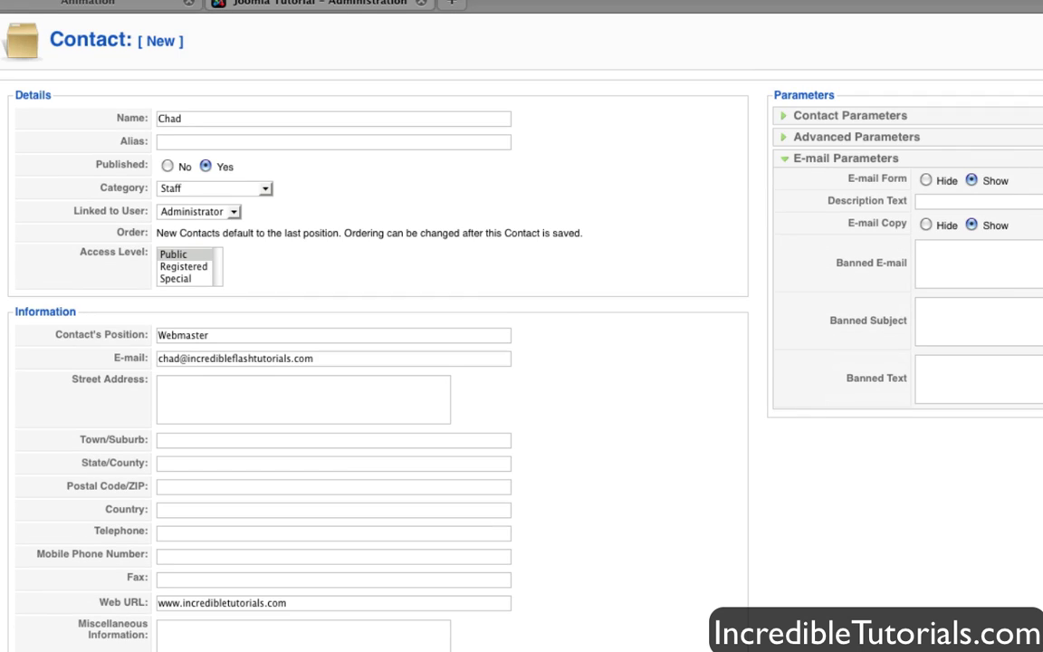
click(1027, 285)
click(1022, 328)
click(1006, 383)
click(994, 328)
click(995, 268)
mouse_move(937, 267)
click(982, 335)
click(984, 377)
scroll(1019, 343, up, 3)
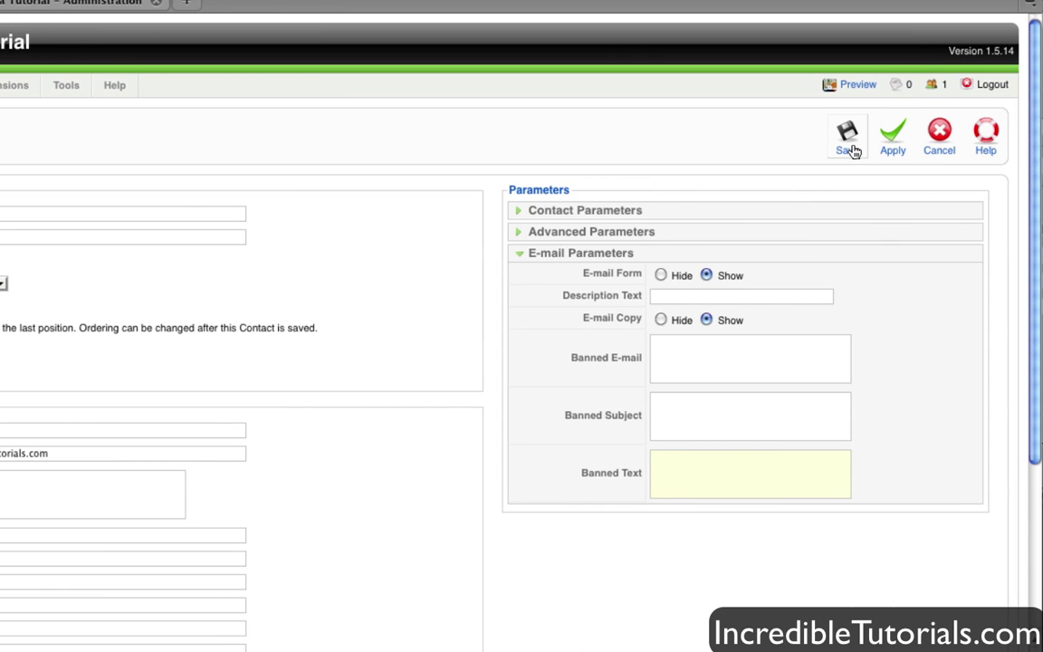
- Save the Webmaster contact, then begin a new item in the Main Menu
click(848, 145)
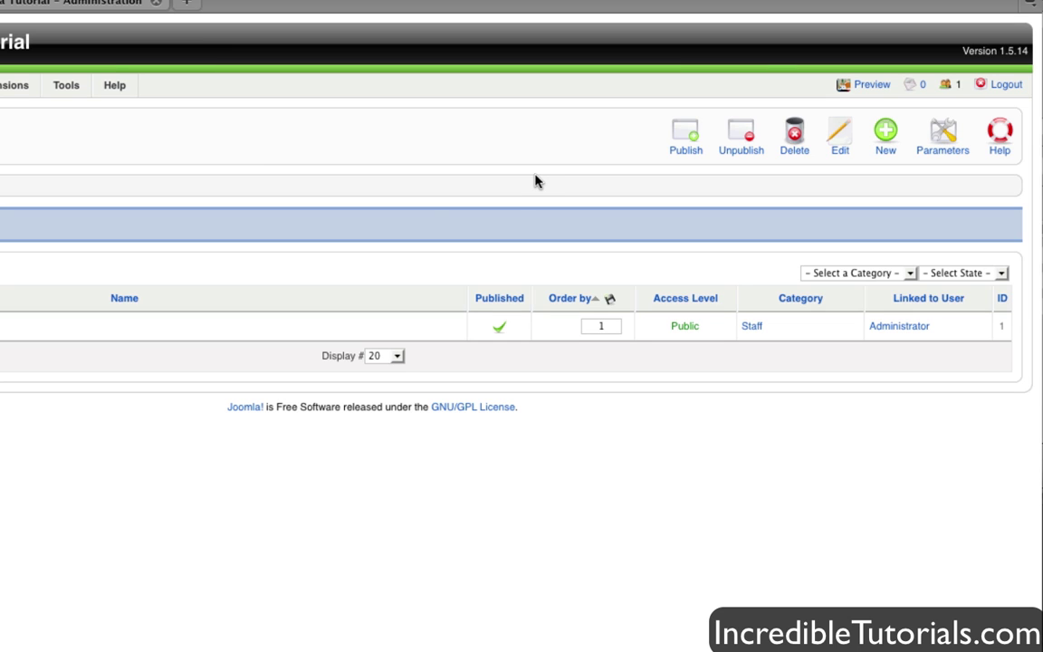
mouse_move(92, 88)
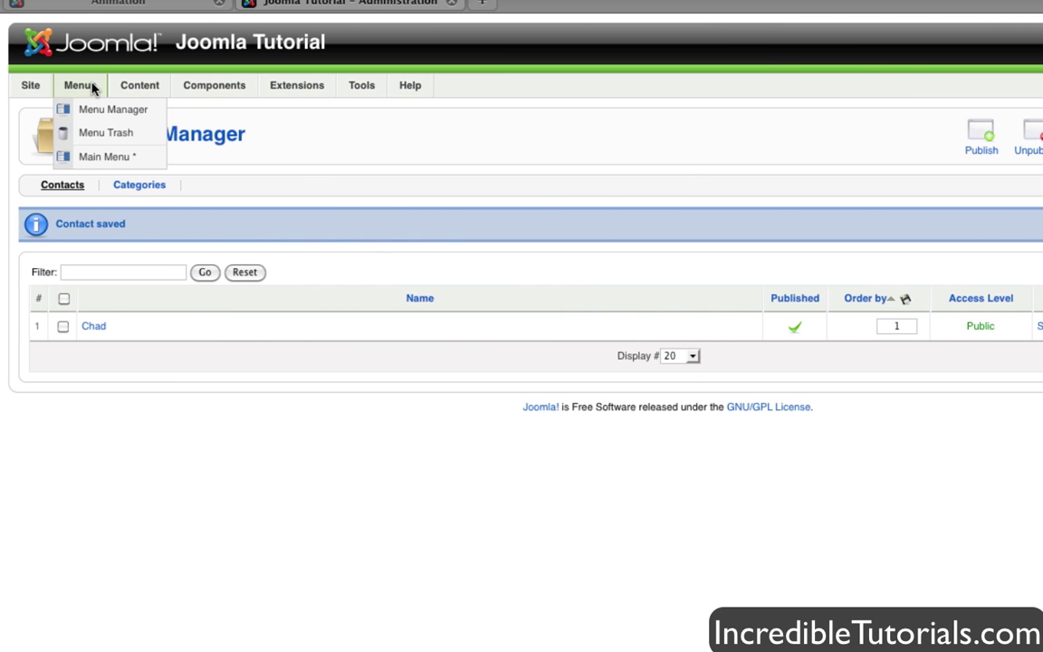
click(93, 158)
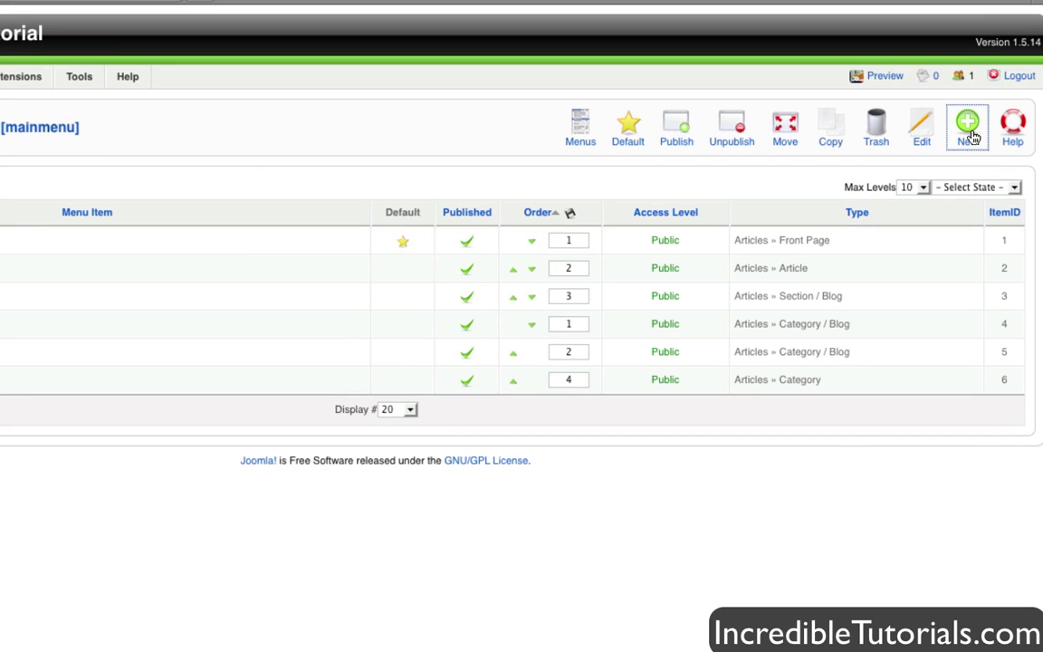
click(968, 129)
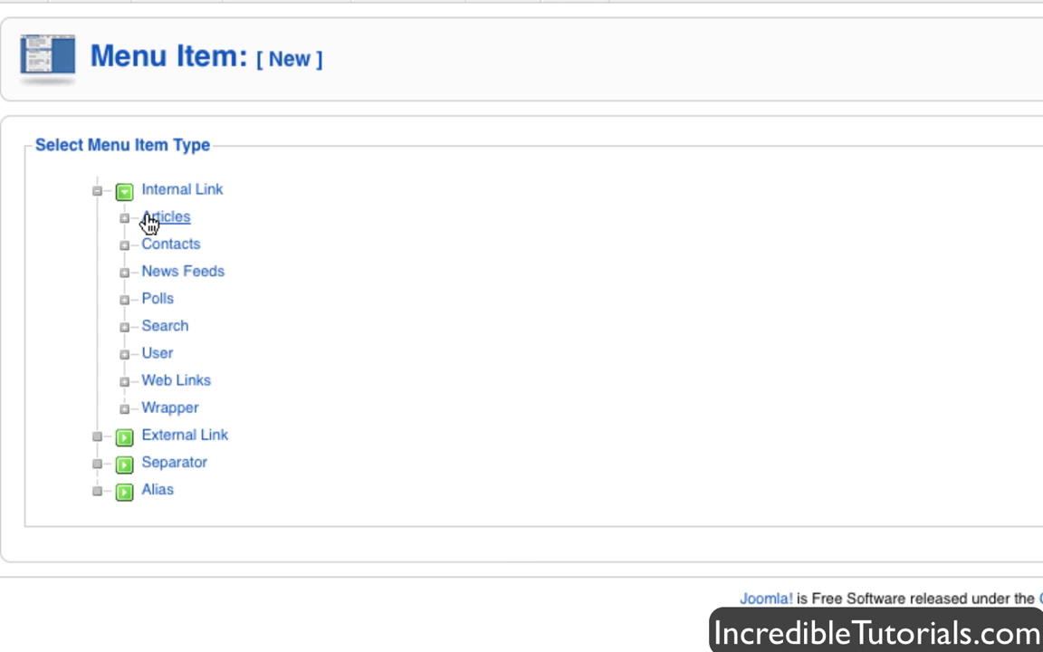
- Expand Contacts under Internal Link to reveal the contact category and single-contact layouts
click(172, 244)
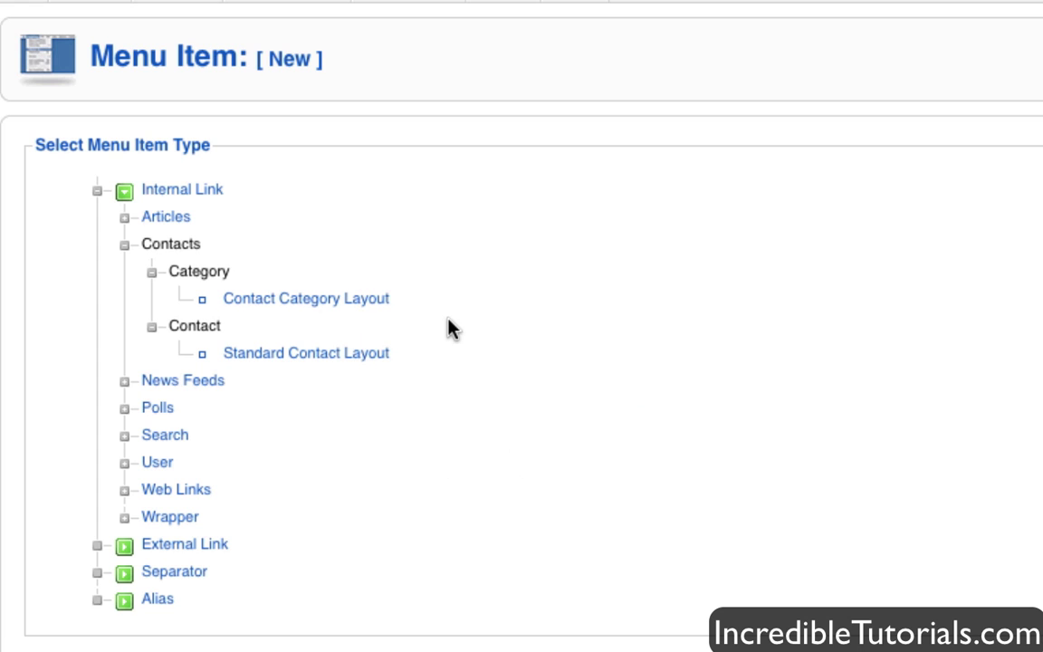
mouse_move(350, 315)
- Choose Standard Contact Layout and title the menu item 'Contact Me'
click(334, 358)
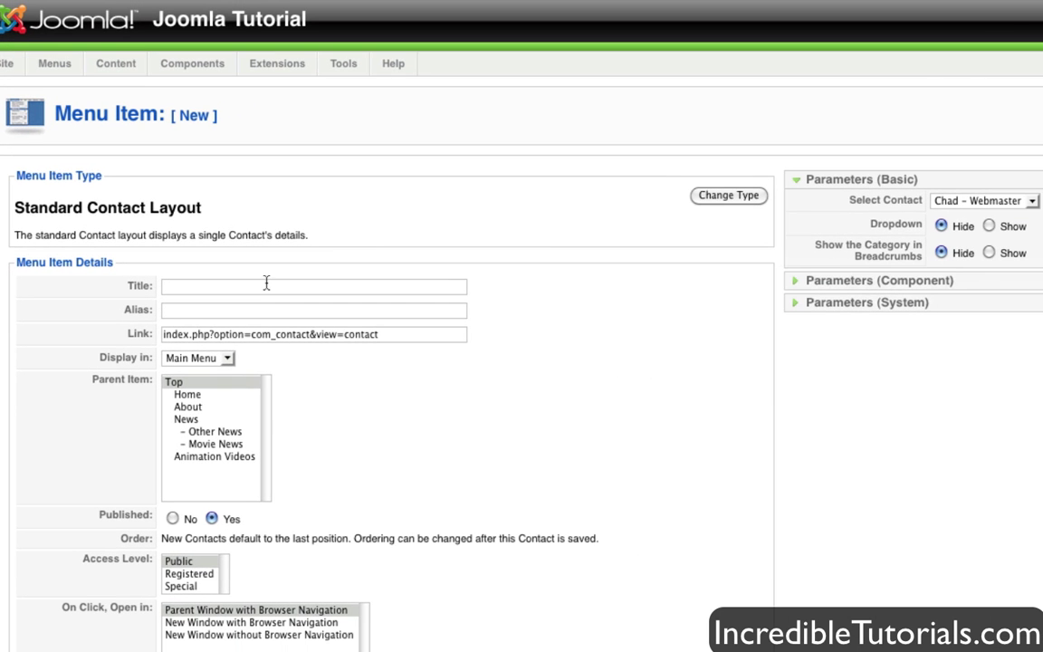
click(272, 285)
text(Contac)
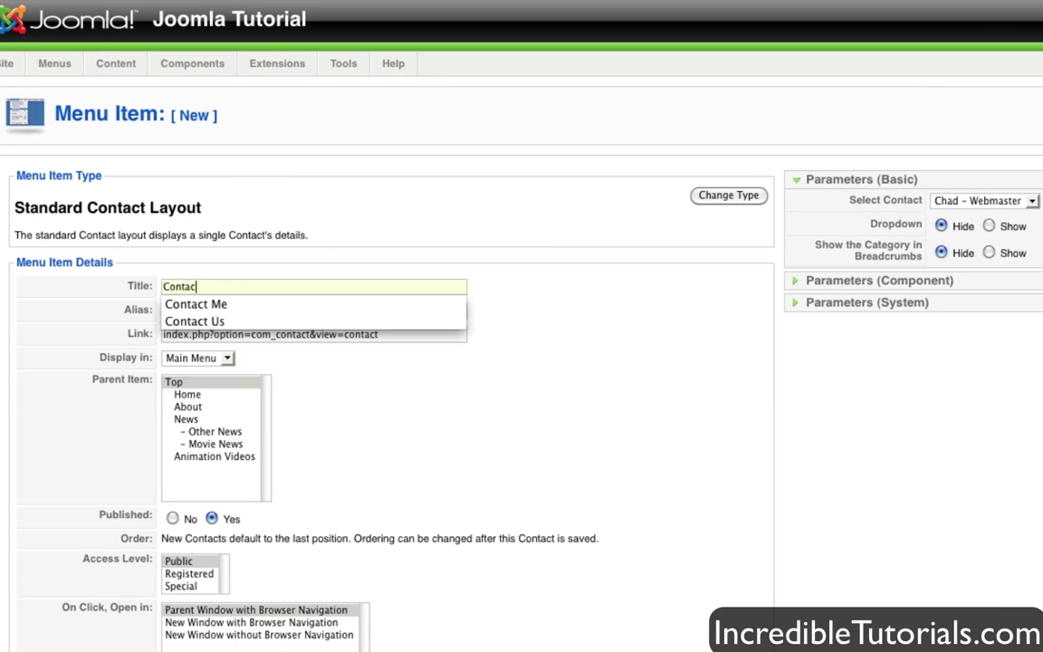
text(t Me)
click(273, 230)
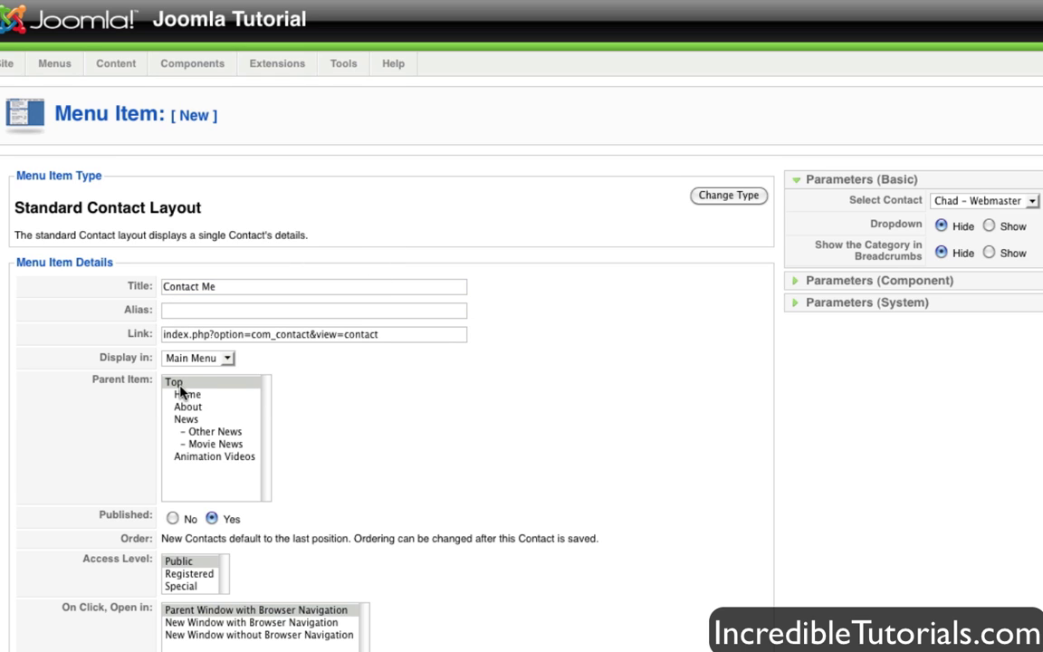
- Review the menu item's component parameters, leaving them at their defaults
mouse_move(887, 206)
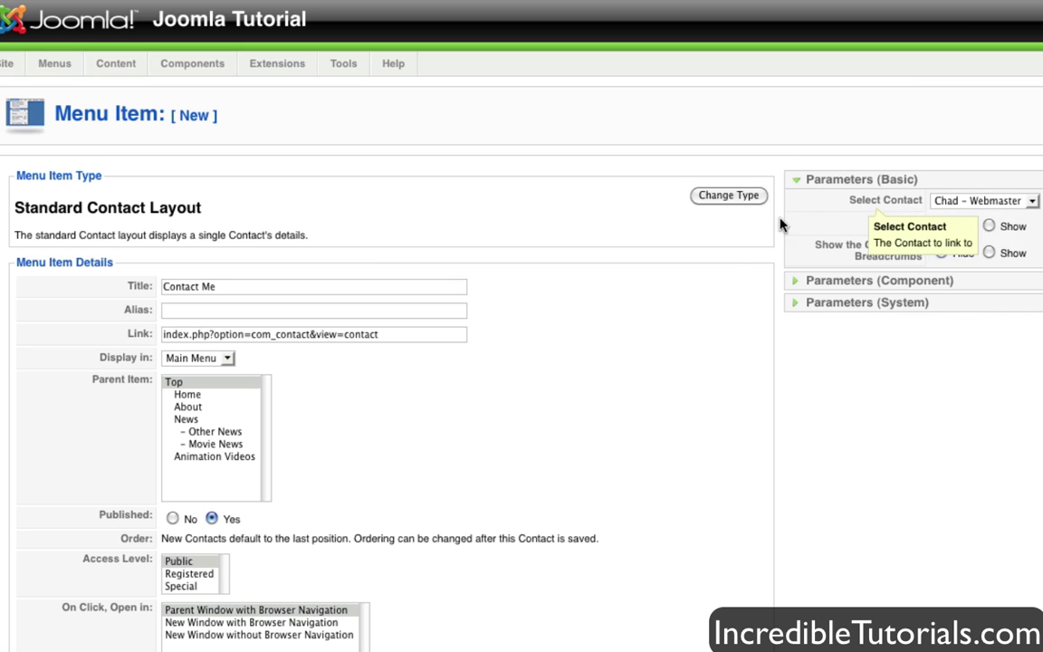
scroll(730, 385, down, 2)
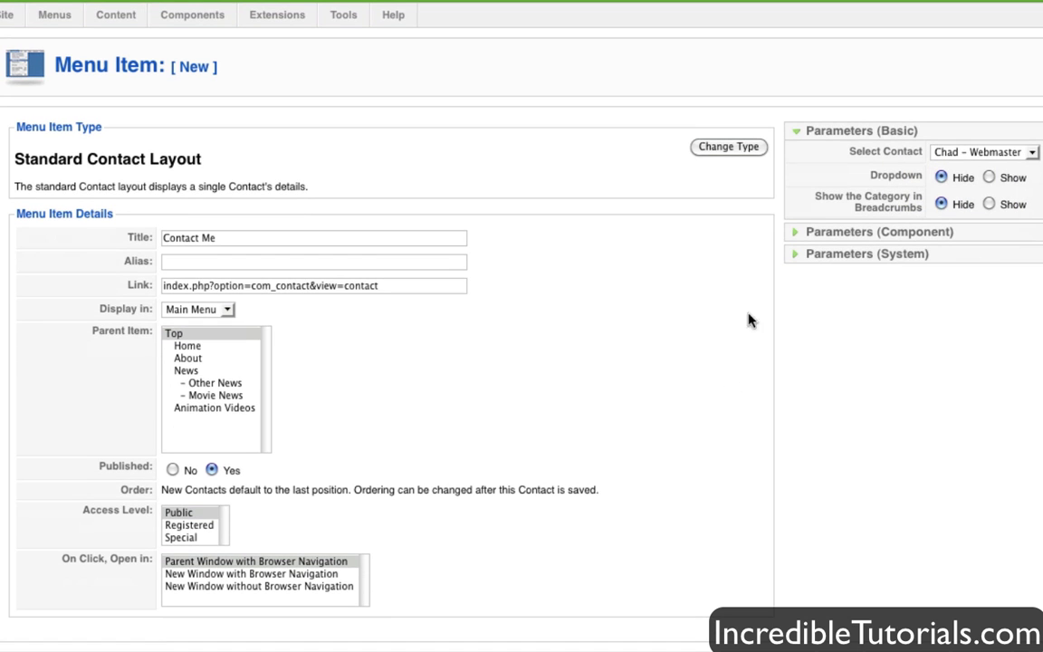
click(800, 238)
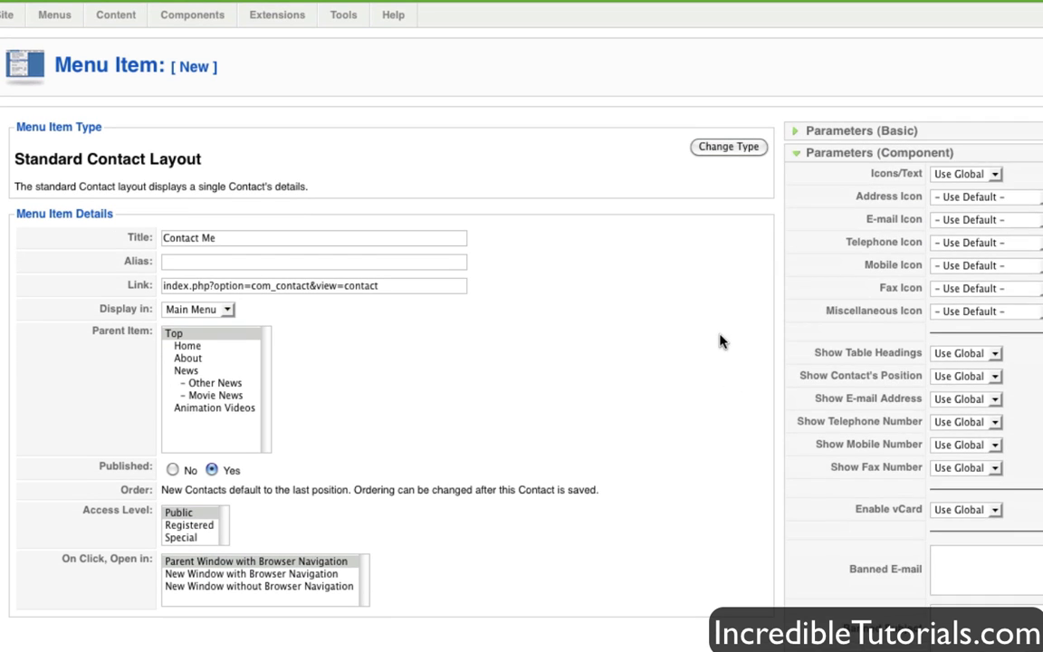
scroll(722, 342, down, 5)
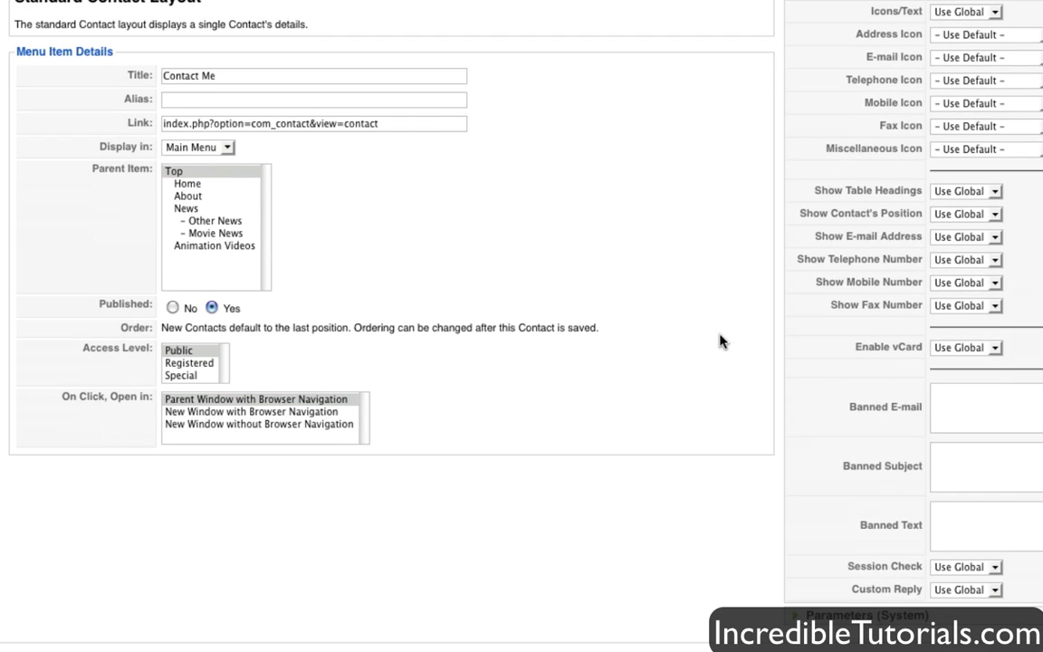
scroll(720, 341, up, 2)
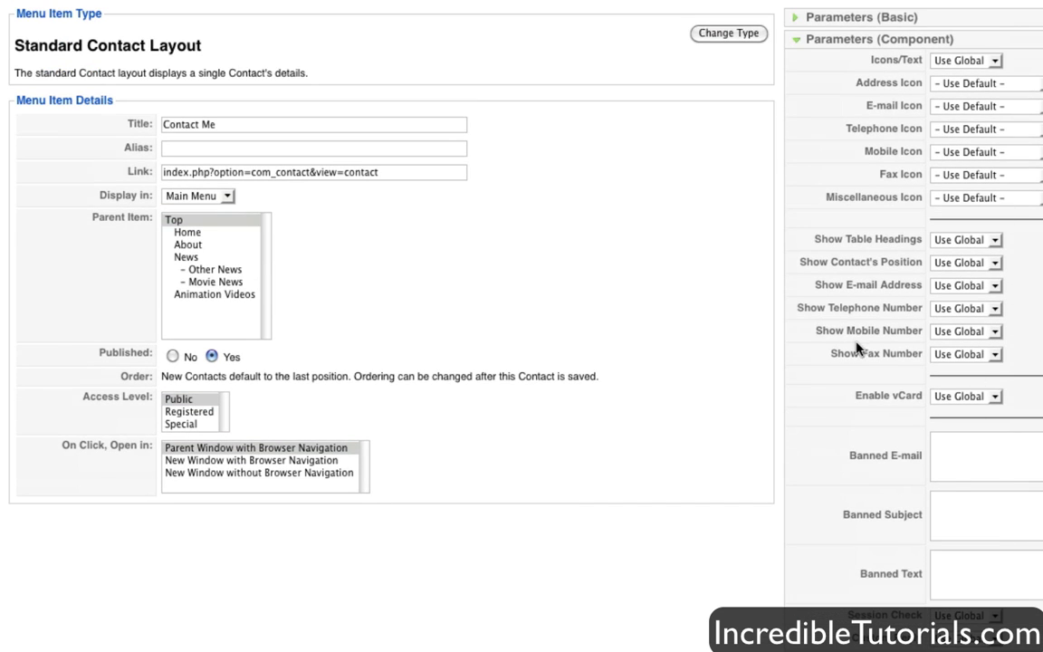
scroll(941, 288, up, 3)
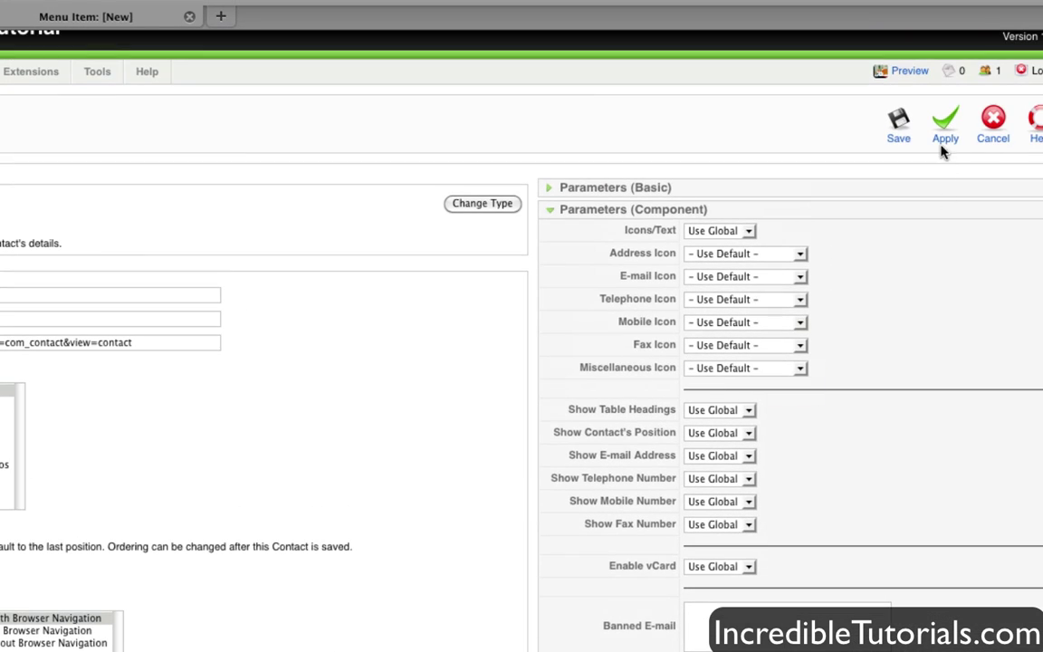
- Apply the Contact Me menu item and open it from the front-end Main Menu
click(943, 145)
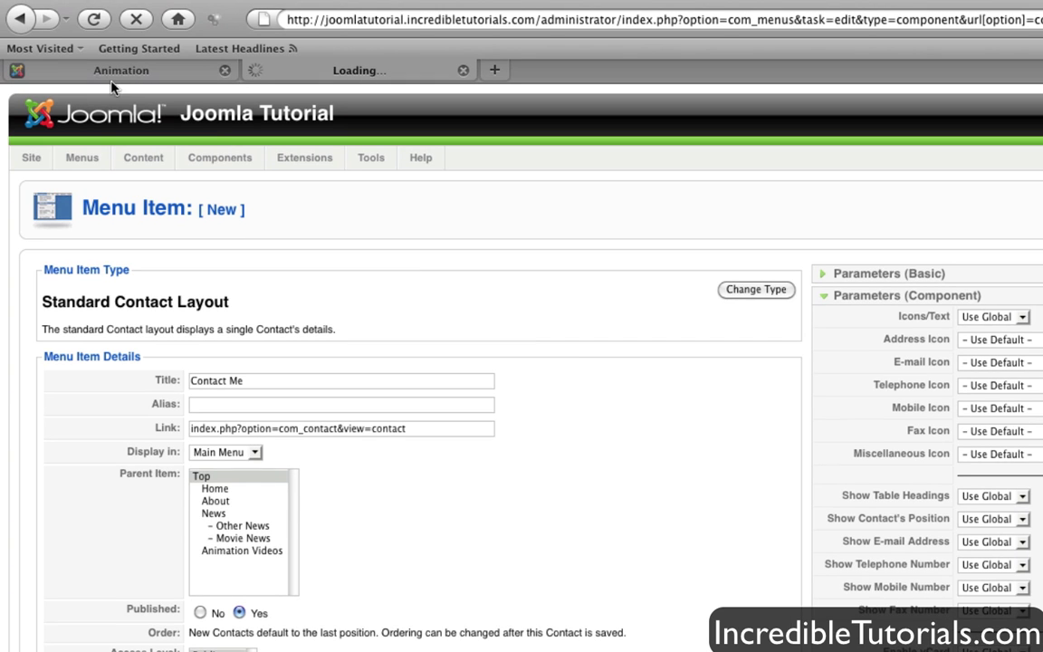
click(113, 72)
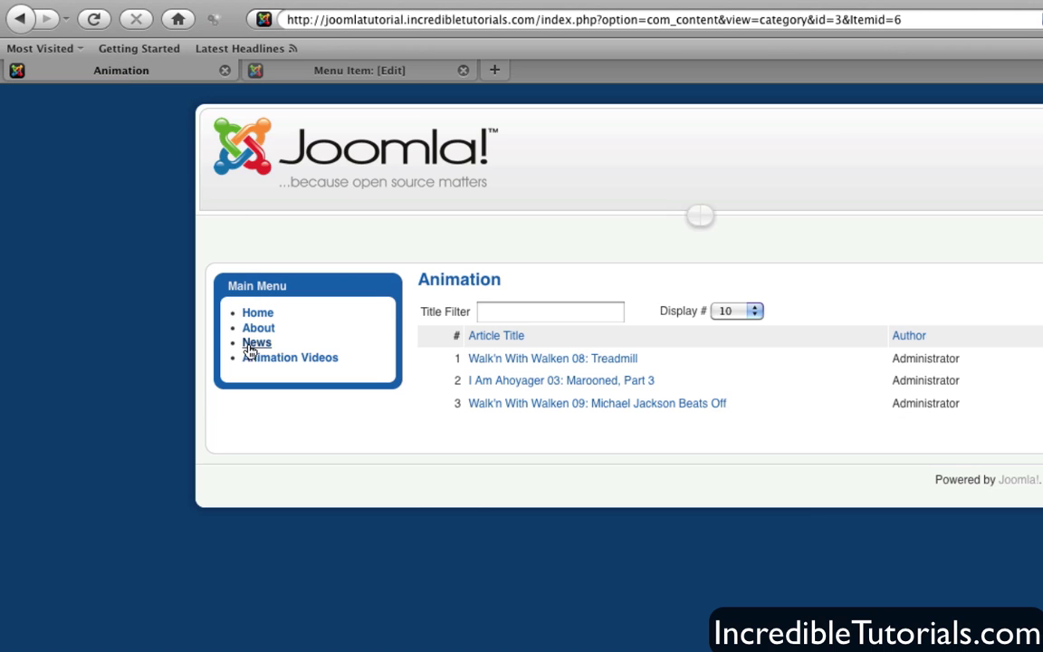
click(259, 316)
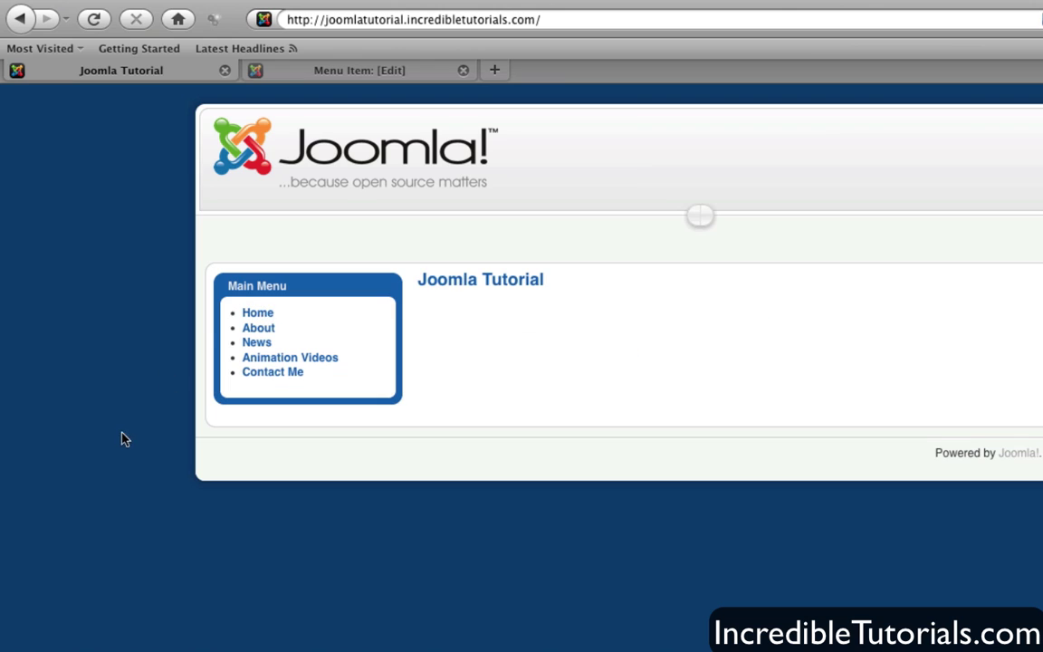
click(275, 379)
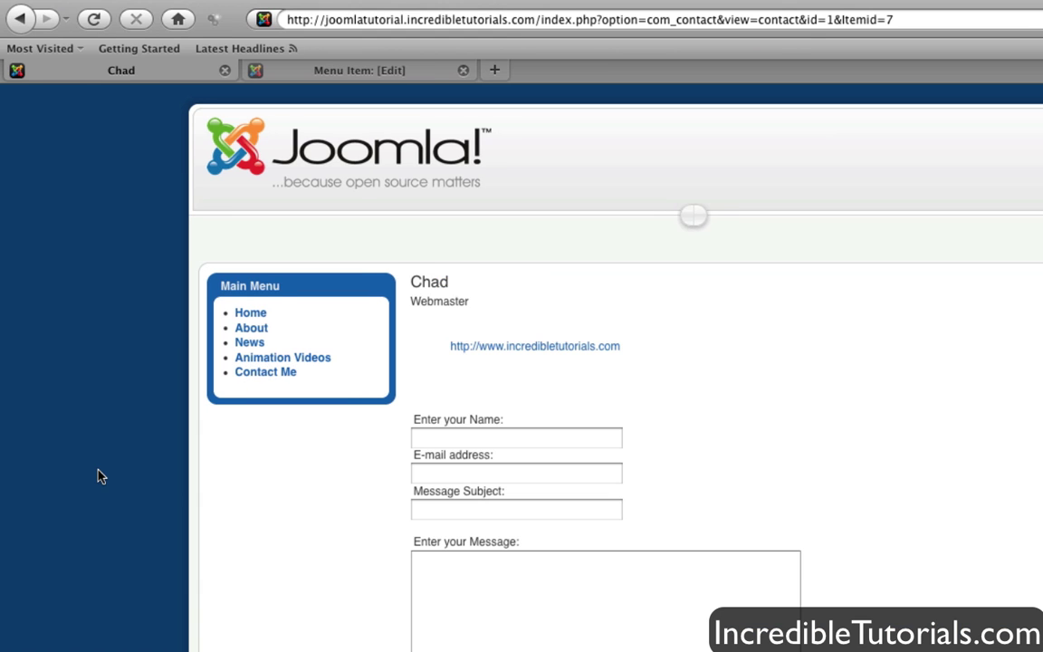
scroll(99, 470, down, 3)
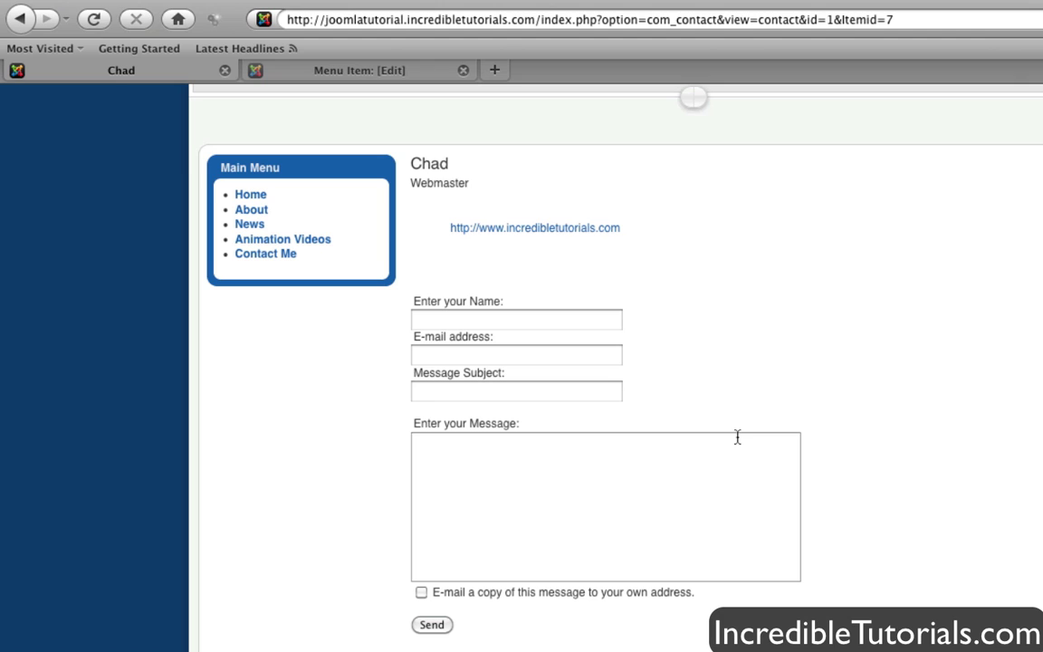
click(480, 319)
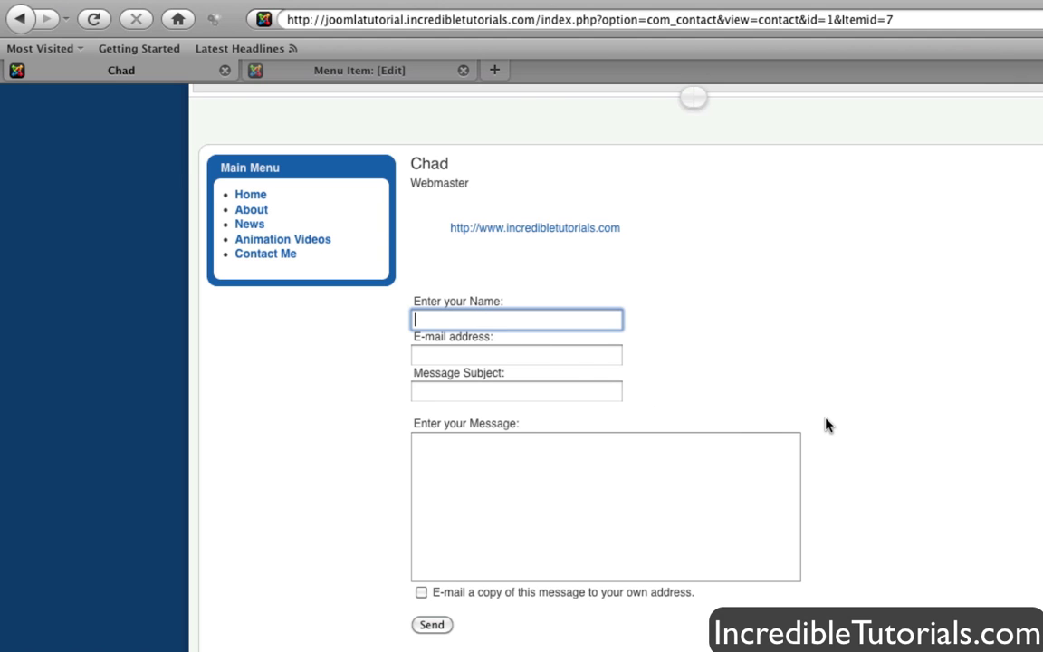
click(638, 547)
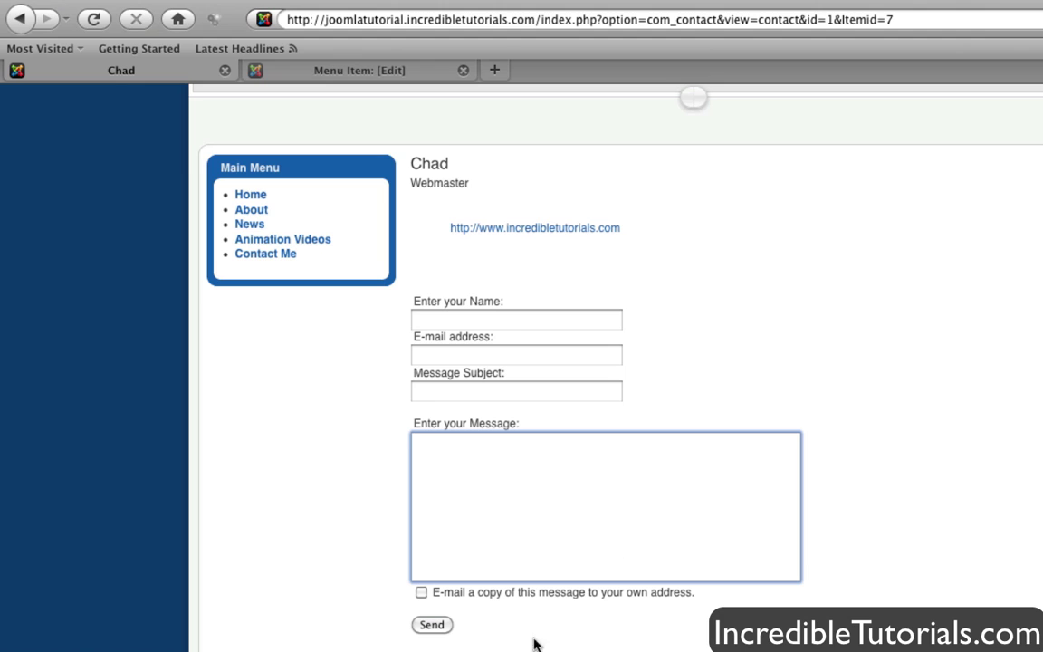